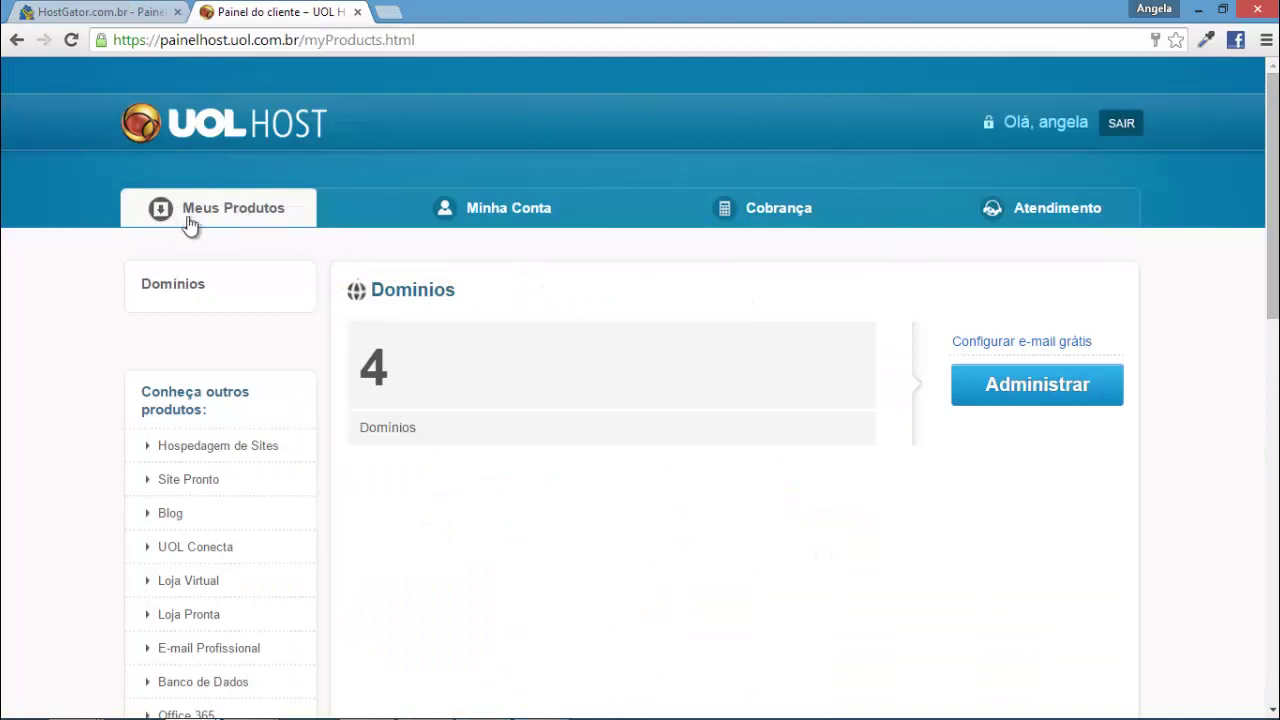
Step: Open the DNS zone for canaldotutorial.com through Domínios > Gerenciamento de Zona DNS > Gerenciar
{"action": "left_click", "coordinate": [229, 297]}
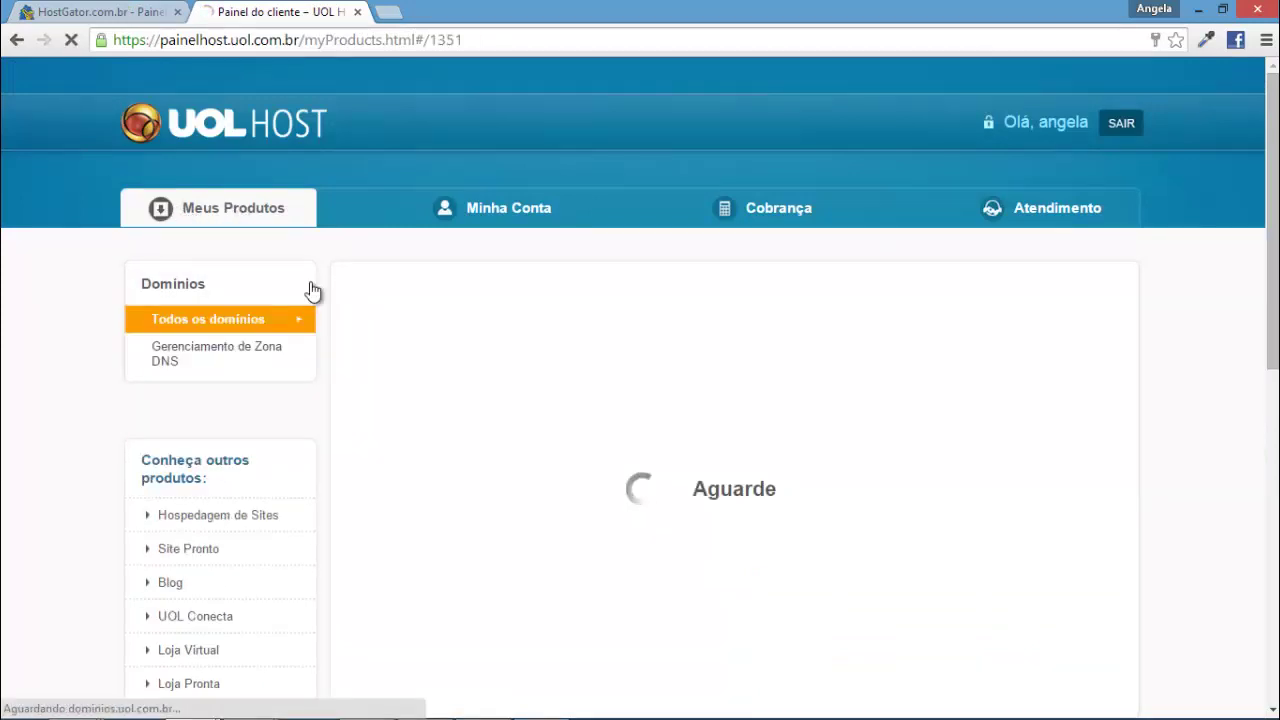
{"action": "left_click", "coordinate": [246, 356]}
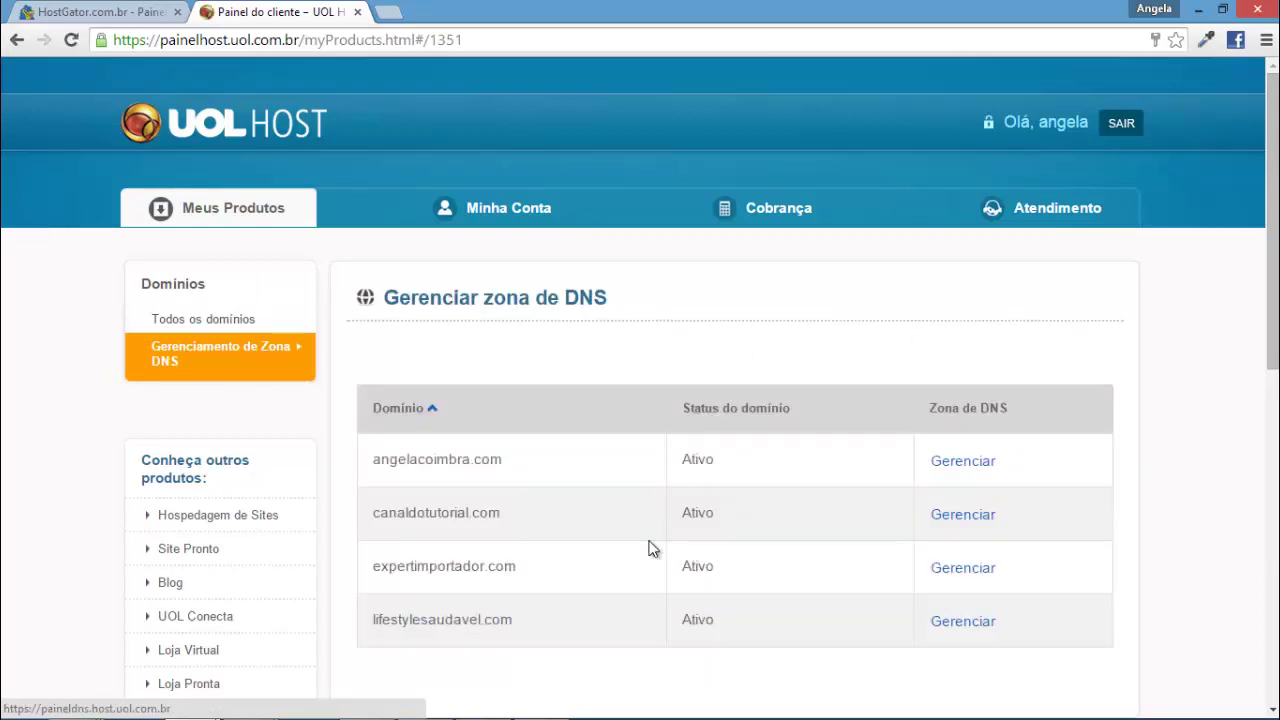
{"action": "left_click", "coordinate": [966, 518]}
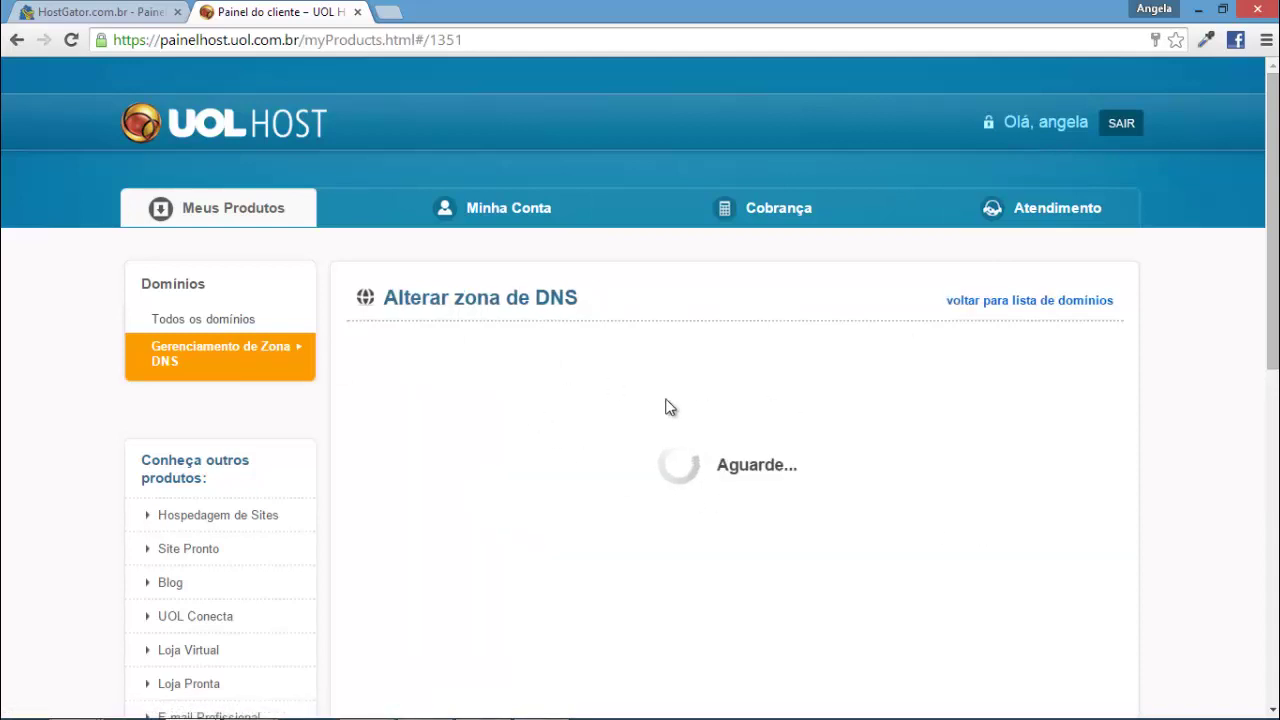
{"action": "scroll", "coordinate": [1004, 537], "scroll_direction": "down", "scroll_amount": 1}
{"action": "scroll", "coordinate": [1004, 537], "scroll_direction": "down", "scroll_amount": 1}
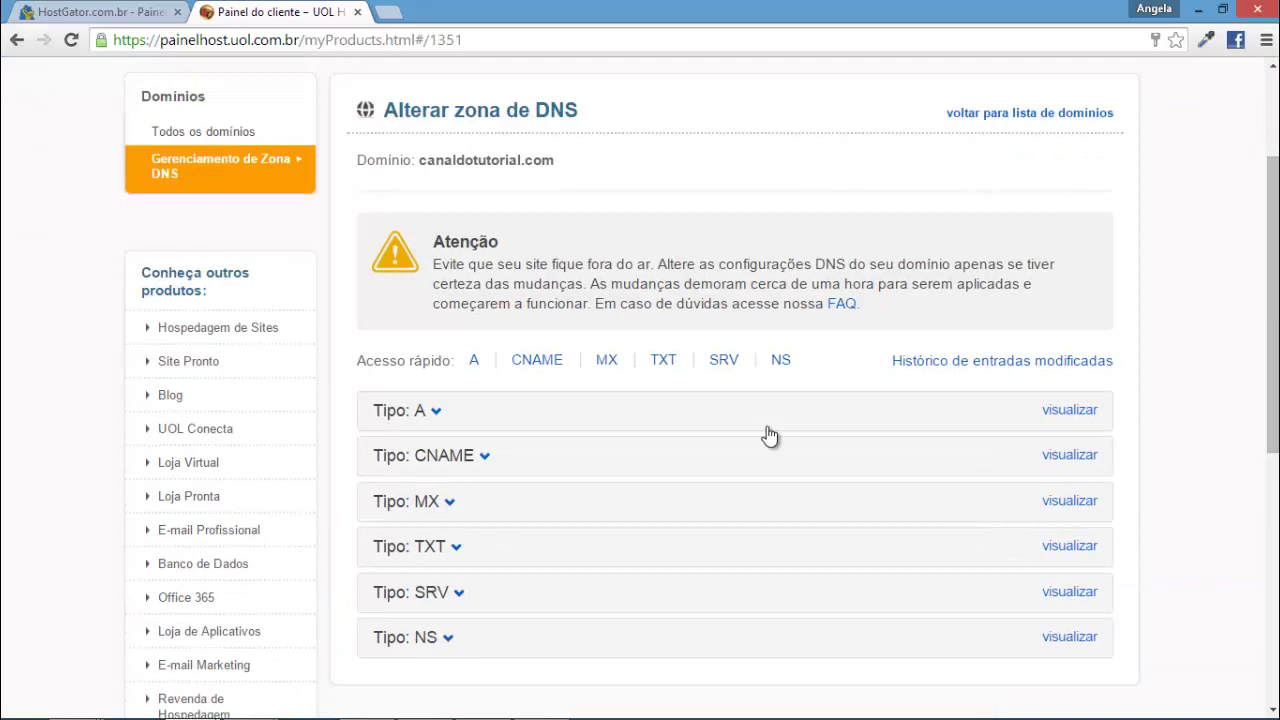
Step: Expand the Tipo: A records, add a blank new entry row, and go to the HostGator tab
{"action": "left_click", "coordinate": [447, 423]}
{"action": "scroll", "coordinate": [447, 423], "scroll_direction": "down", "scroll_amount": 2}
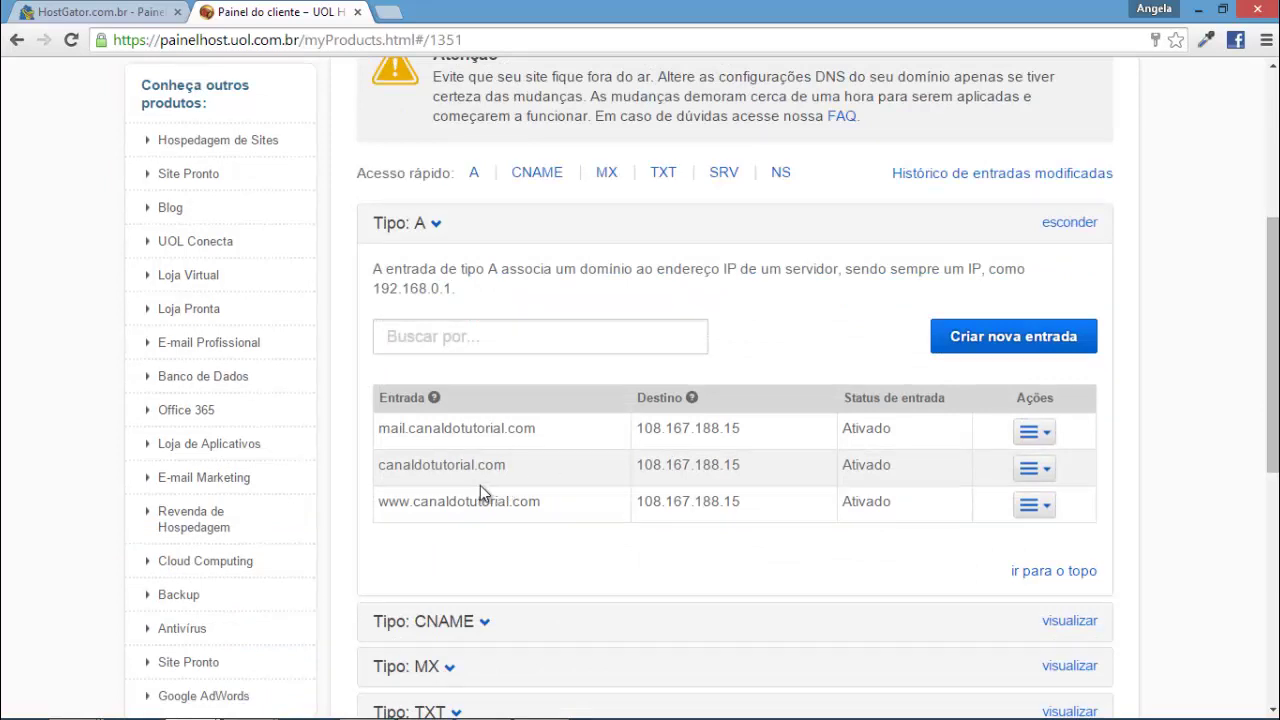
{"action": "left_click", "coordinate": [958, 345]}
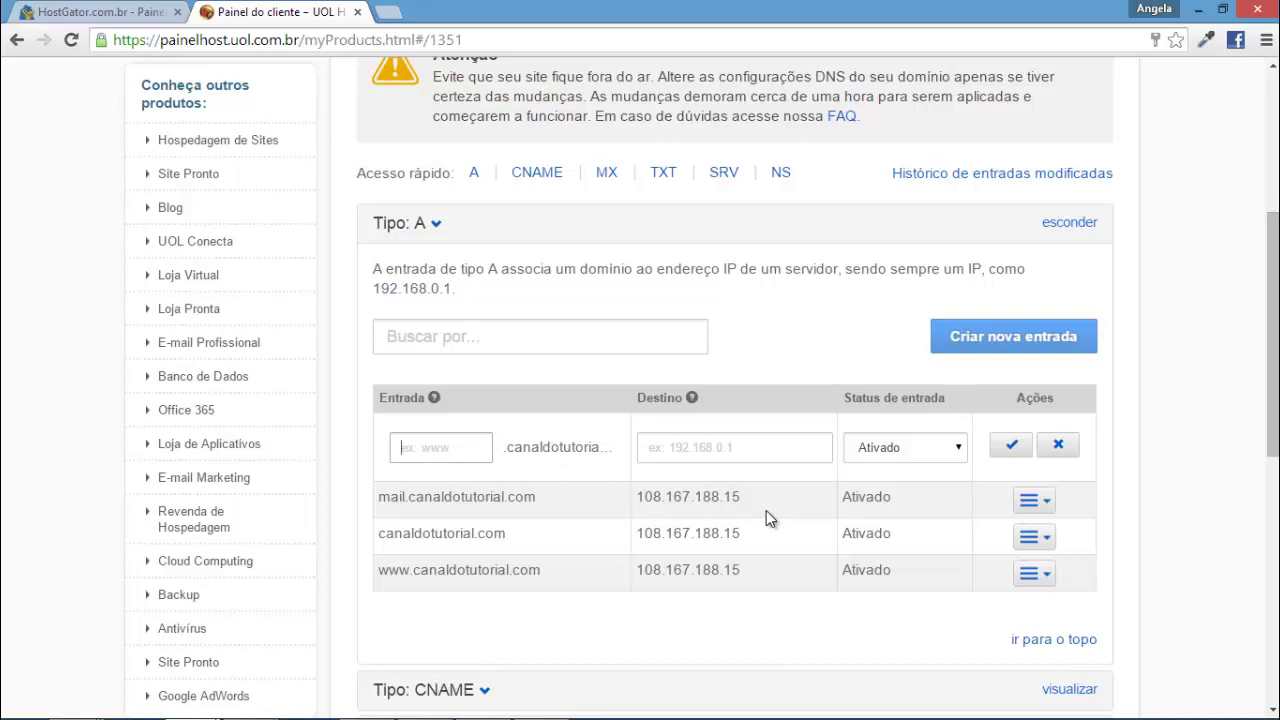
{"action": "left_click", "coordinate": [723, 448]}
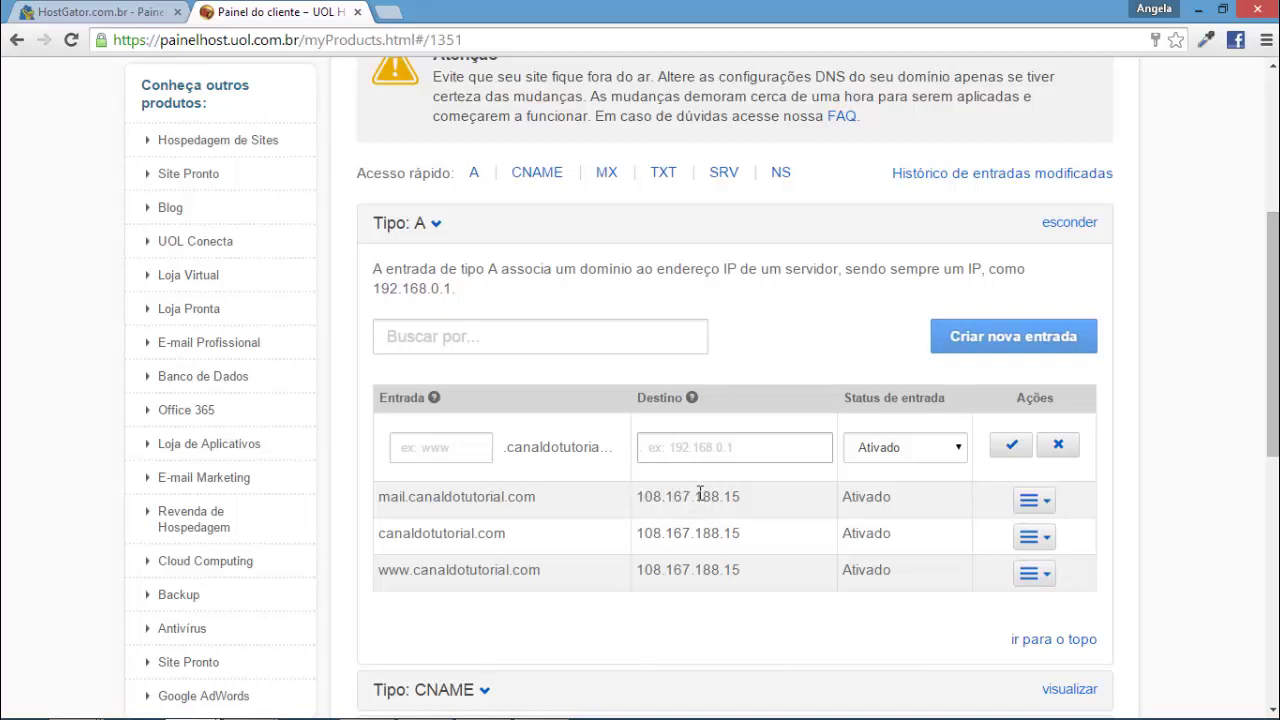
{"action": "left_click", "coordinate": [140, 13]}
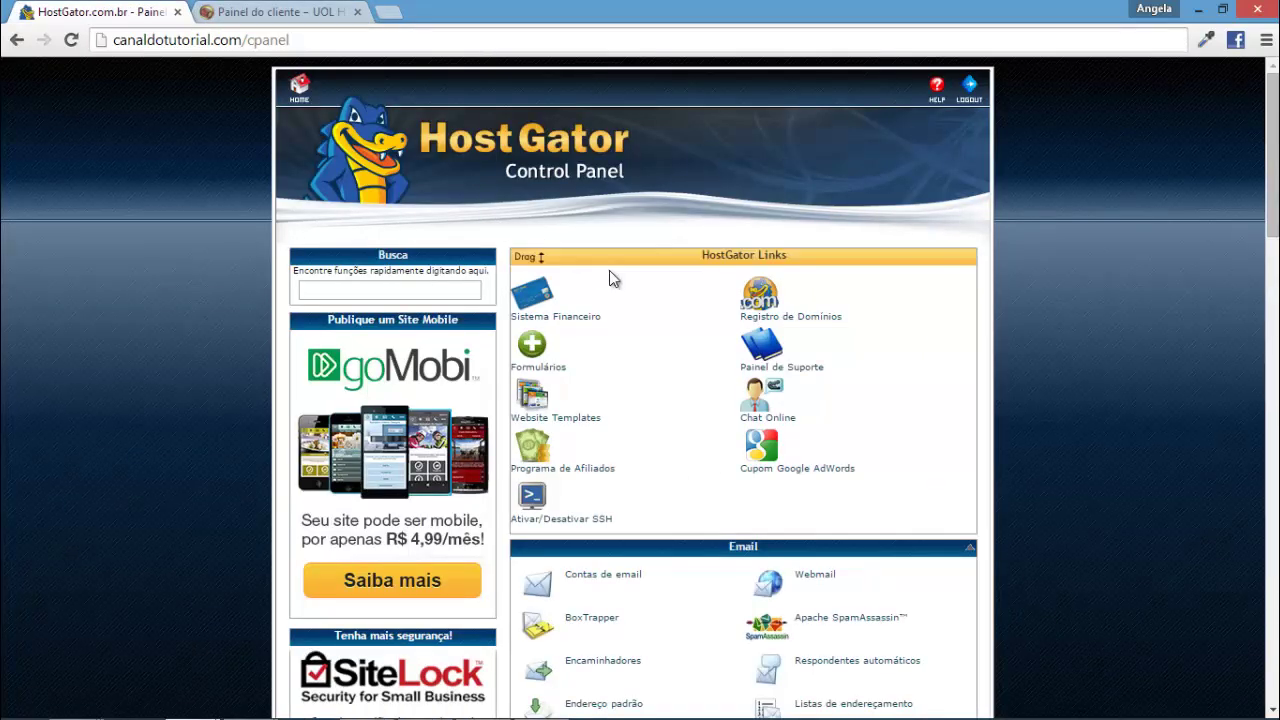
Step: Open cPanel's Editor de zonas DNS avançado for canaldotutorial.com
{"action": "scroll", "coordinate": [762, 280], "scroll_direction": "down", "scroll_amount": 4}
{"action": "scroll", "coordinate": [762, 276], "scroll_direction": "down", "scroll_amount": 6}
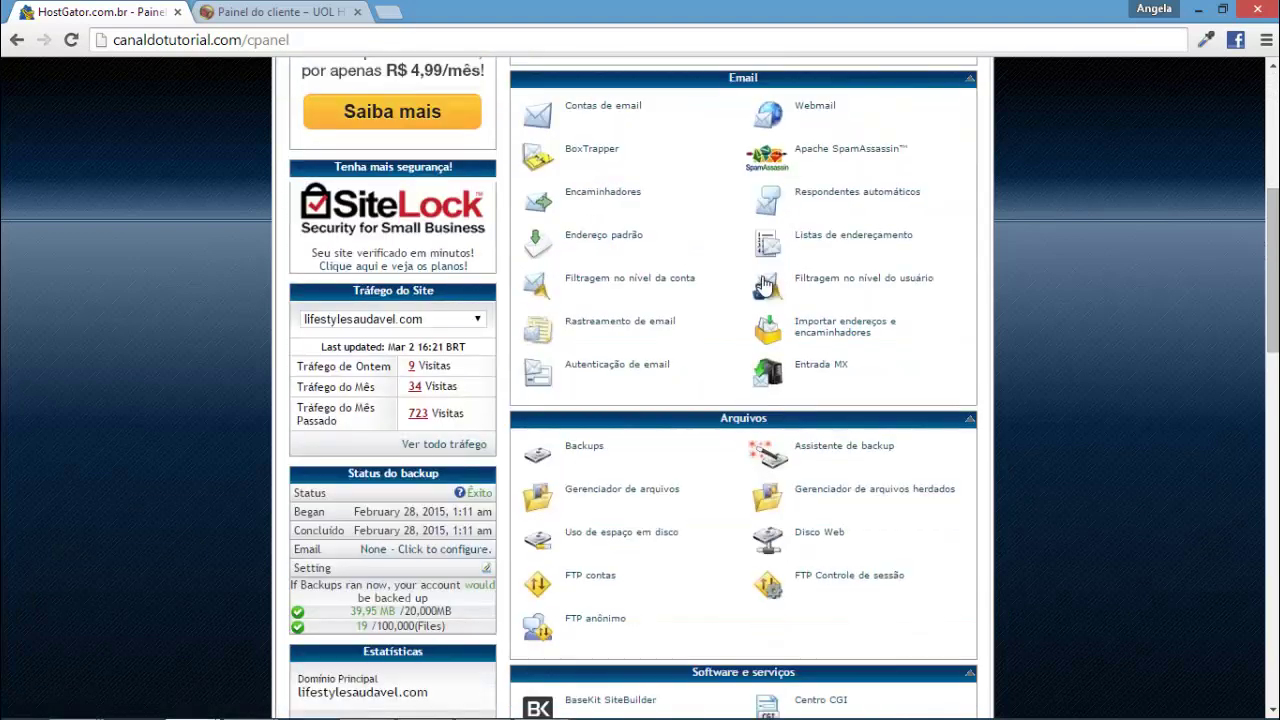
{"action": "scroll", "coordinate": [766, 284], "scroll_direction": "down", "scroll_amount": 2}
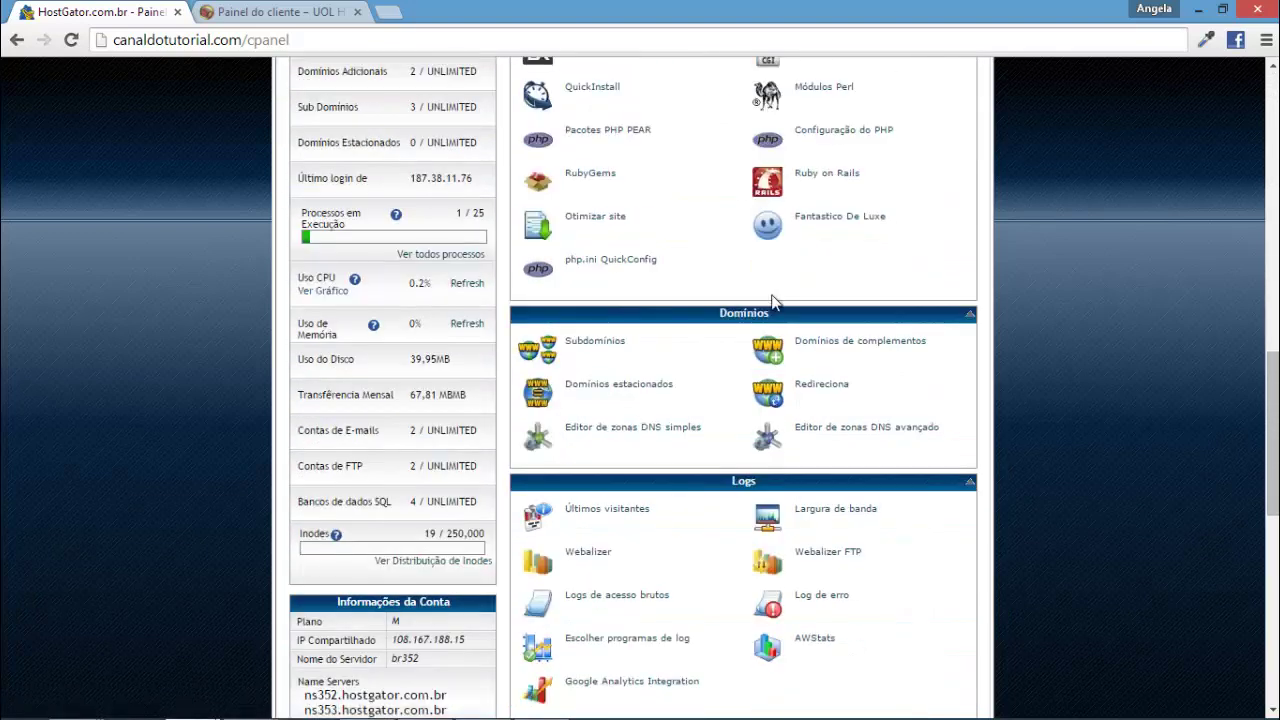
{"action": "left_click", "coordinate": [840, 432]}
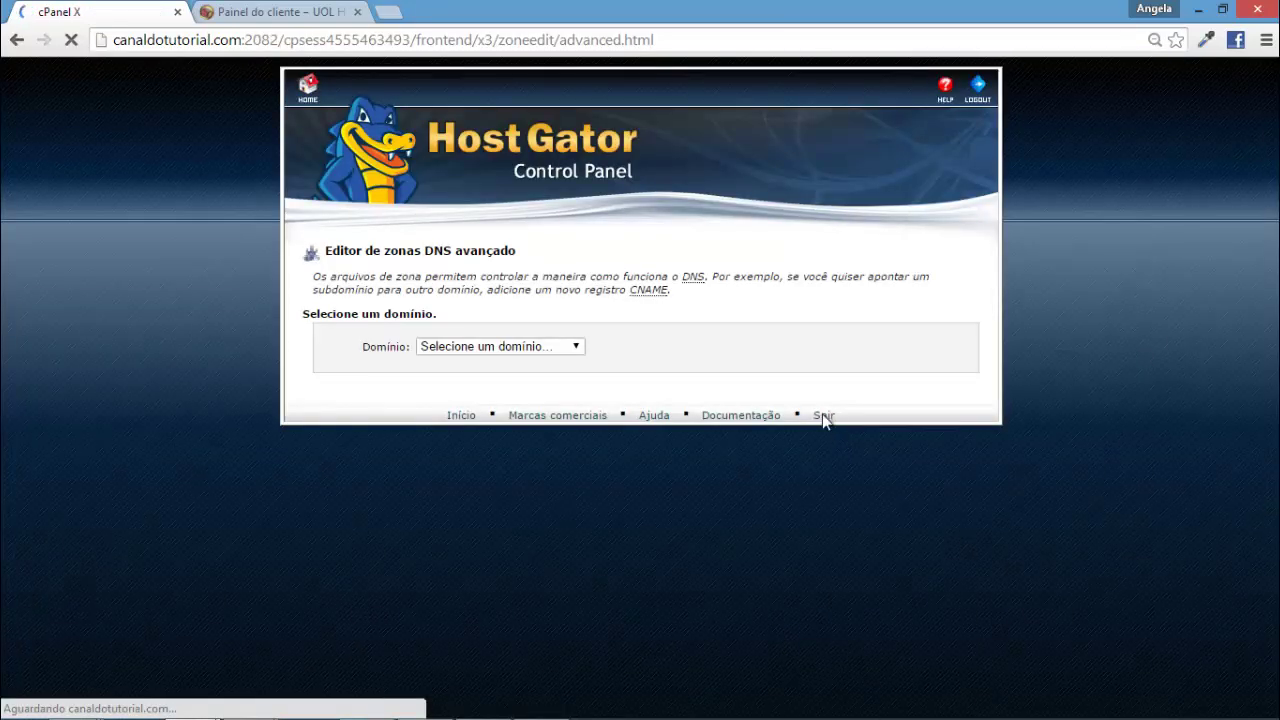
{"action": "left_click", "coordinate": [552, 348]}
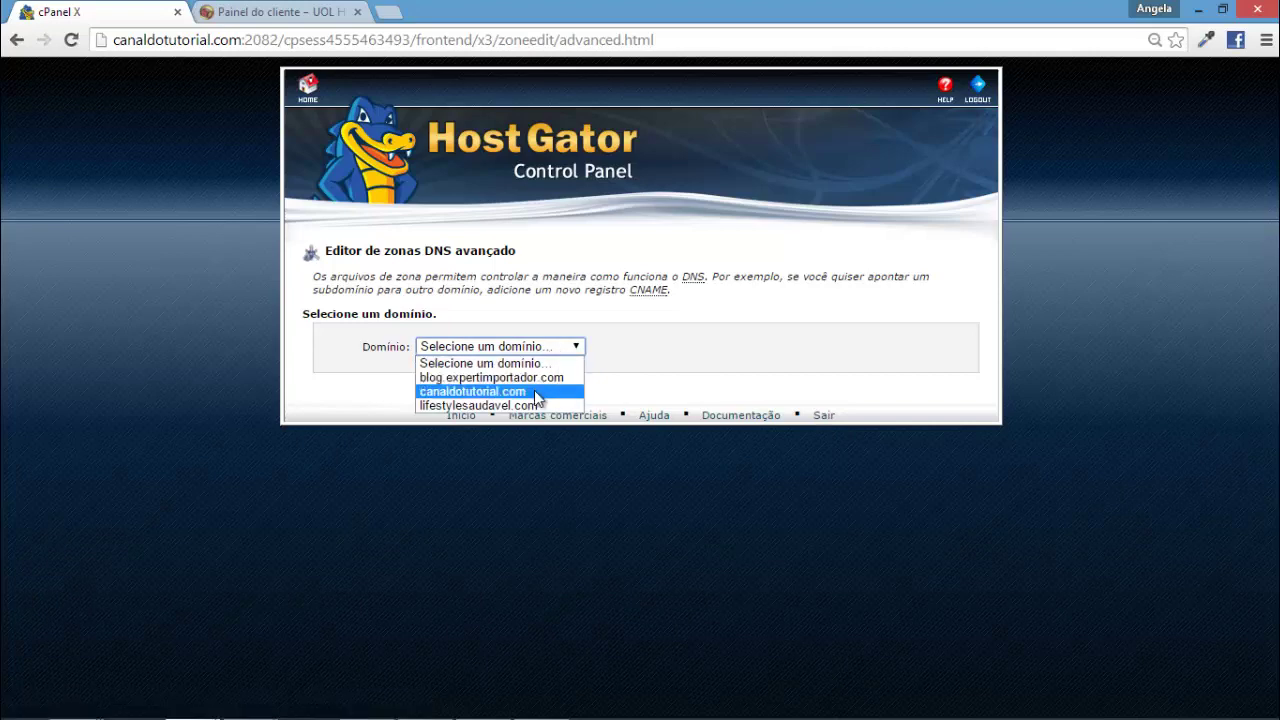
{"action": "left_click", "coordinate": [540, 392]}
Step: Copy the A record IP 108.167.188.15 and return to the UOL Host tab
{"action": "scroll", "coordinate": [678, 400], "scroll_direction": "down", "scroll_amount": 1}
{"action": "scroll", "coordinate": [680, 398], "scroll_direction": "down", "scroll_amount": 3}
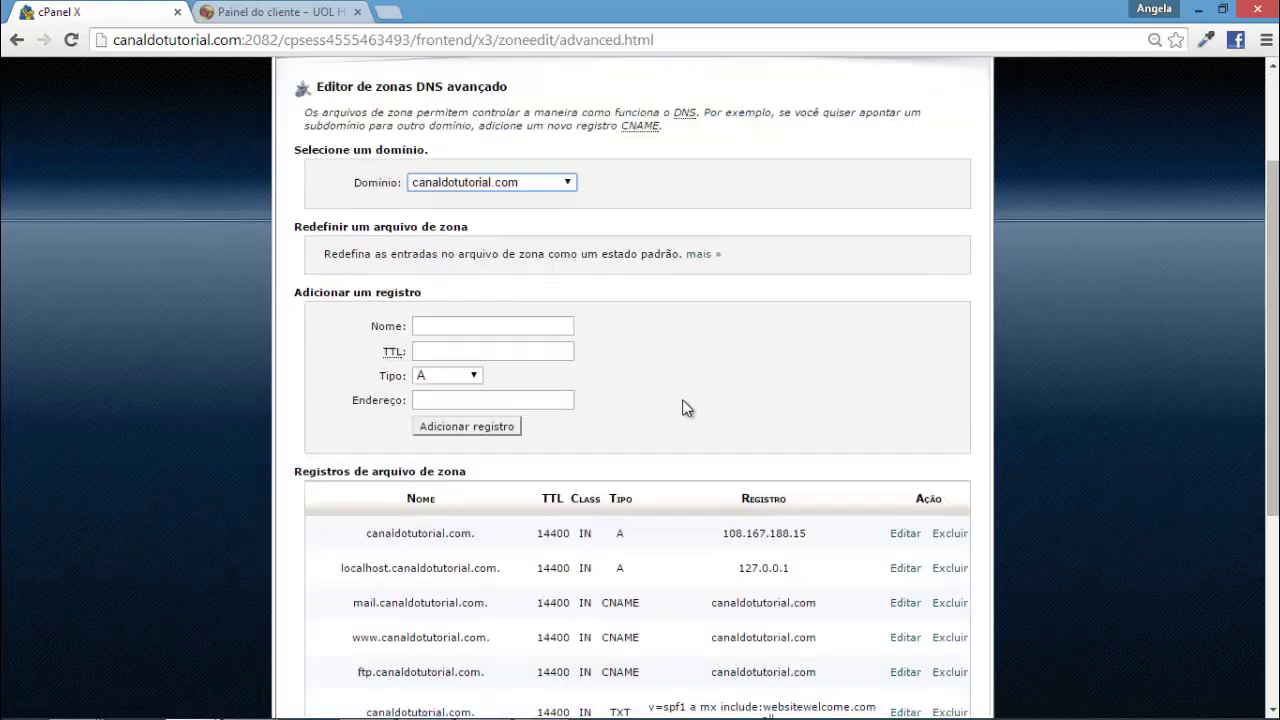
{"action": "left_click_drag", "start_coordinate": [733, 347], "coordinate": [808, 354]}
{"action": "key", "text": "ctrl+c"}
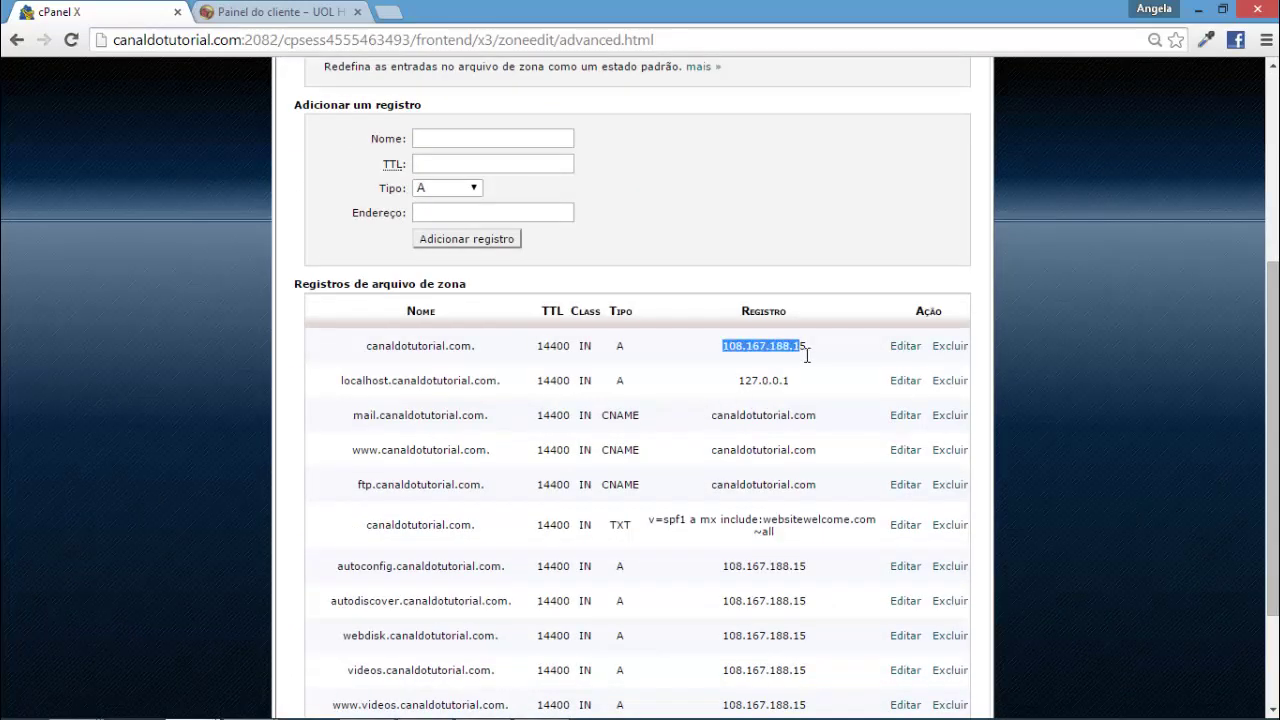
{"action": "scroll", "coordinate": [768, 414], "scroll_direction": "down", "scroll_amount": 1}
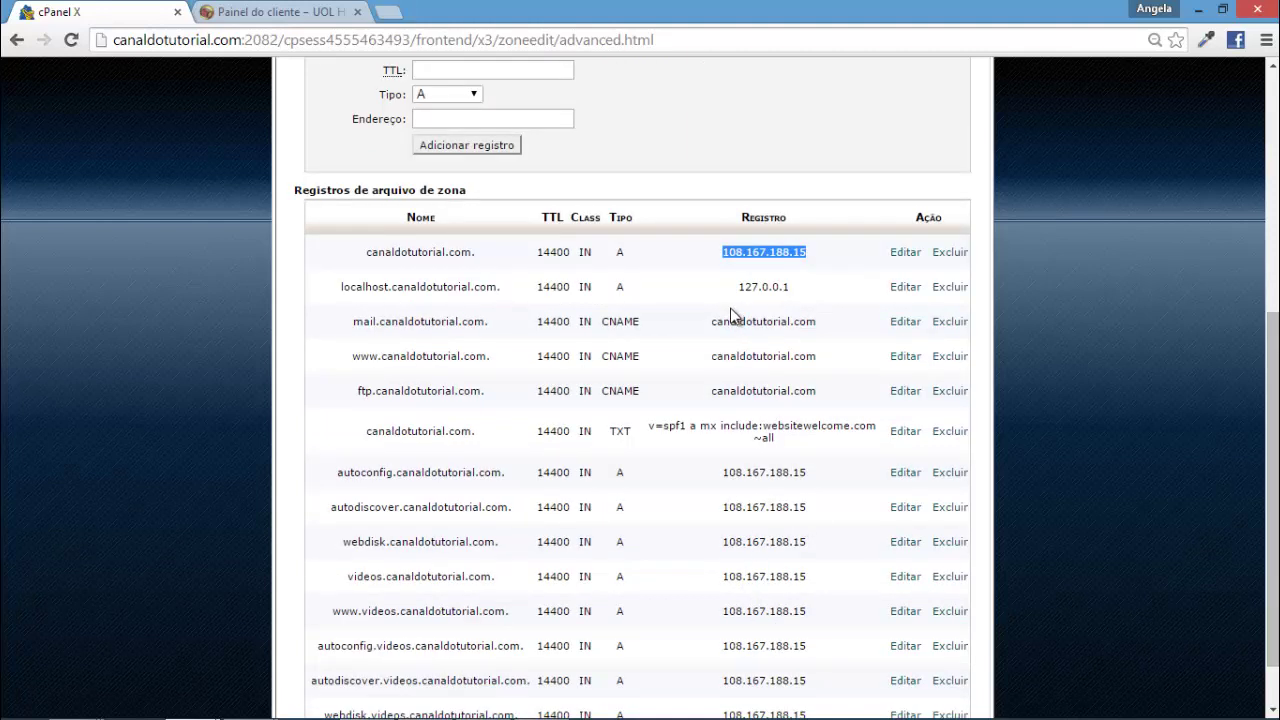
{"action": "left_click", "coordinate": [305, 12]}
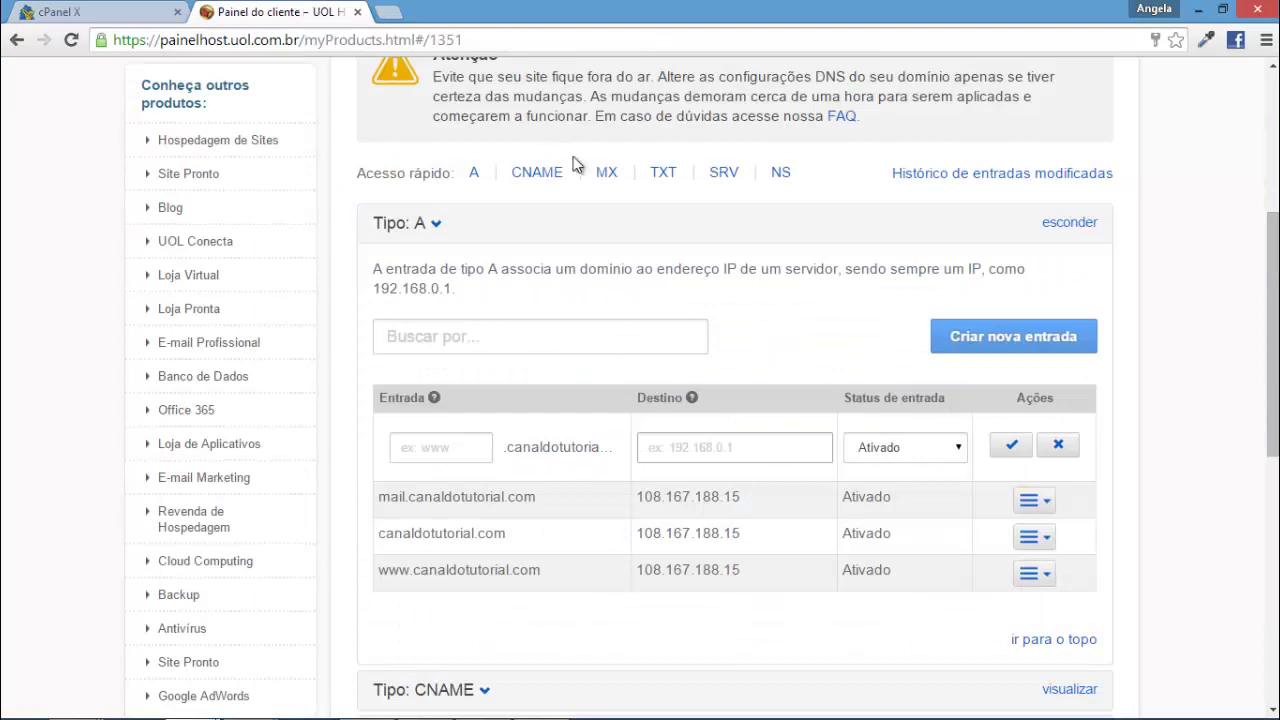
Step: Paste 108.167.188.15 into the new A entry's Destino field
{"action": "left_click", "coordinate": [691, 442]}
{"action": "key", "text": "ctrl+v"}
{"action": "left_click", "coordinate": [449, 449]}
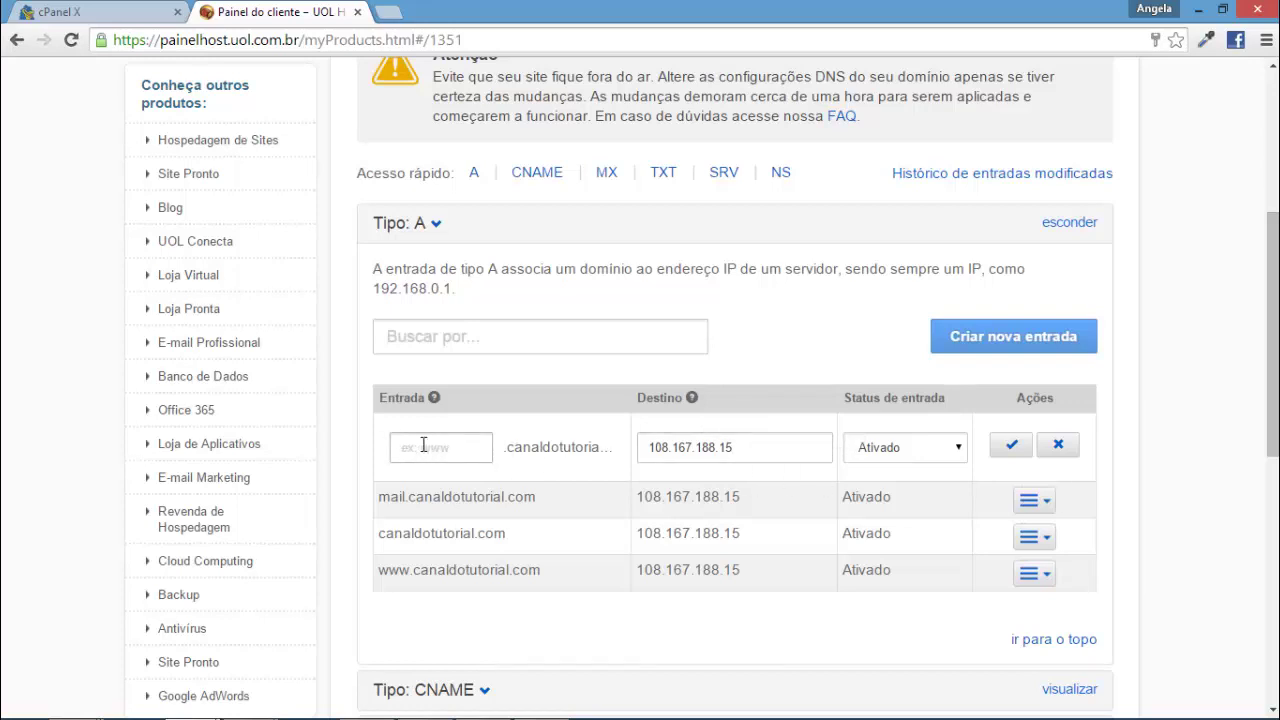
{"action": "triple_click", "coordinate": [764, 447]}
{"action": "key", "text": "ctrl+c"}
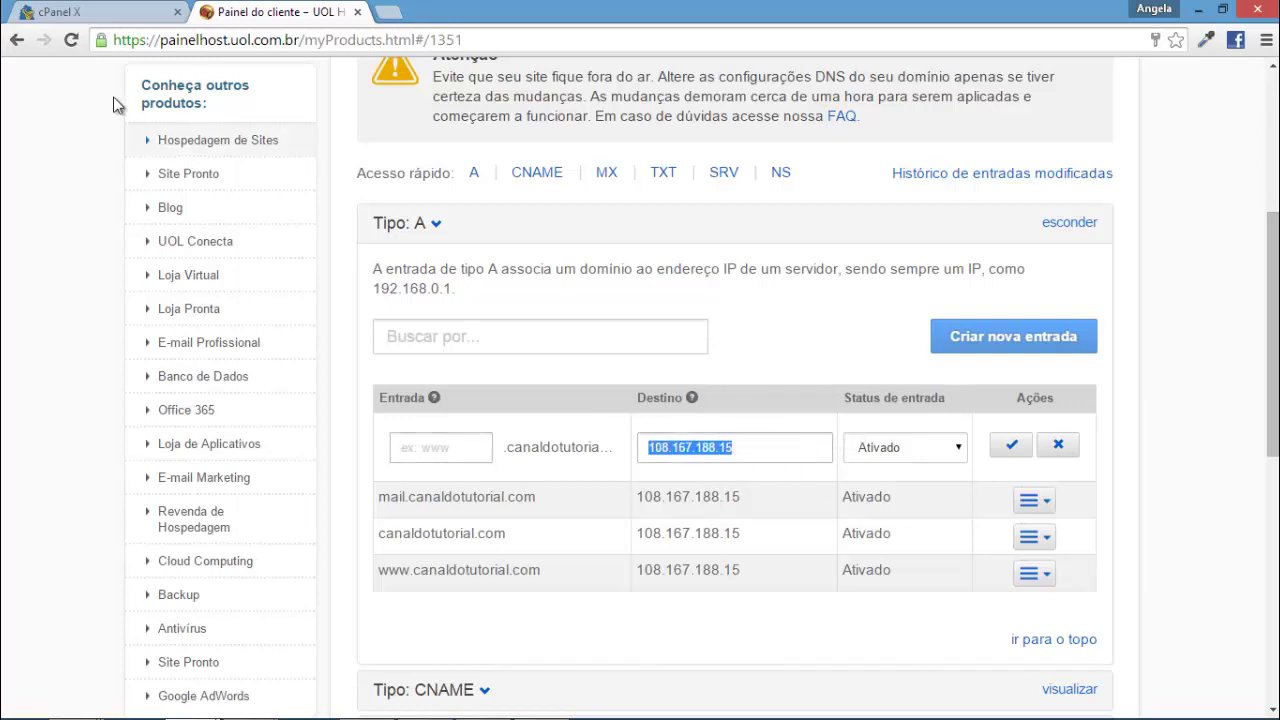
{"action": "key", "text": "ctrl+shift+Tab"}
{"action": "key", "text": "ctrl+Tab"}
Step: Delete the old root A record and save the root entry at 108.167.188.15
{"action": "left_click", "coordinate": [1011, 445]}
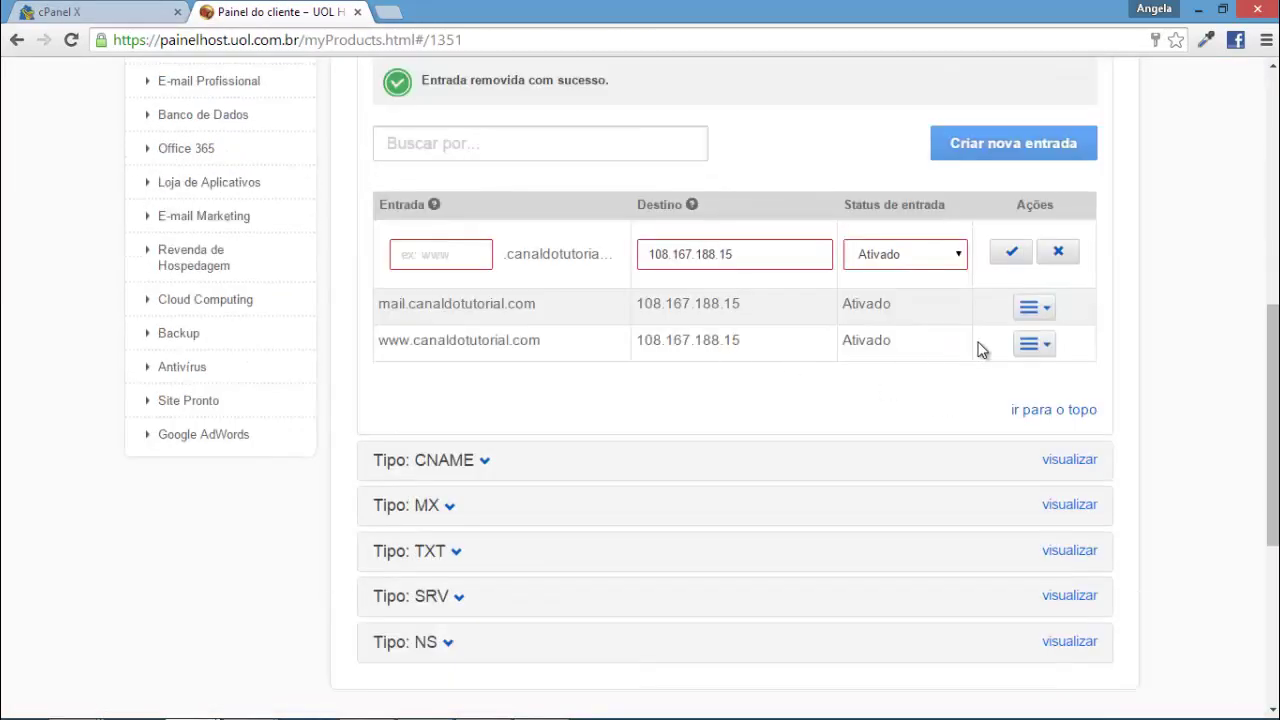
{"action": "left_click", "coordinate": [1011, 251]}
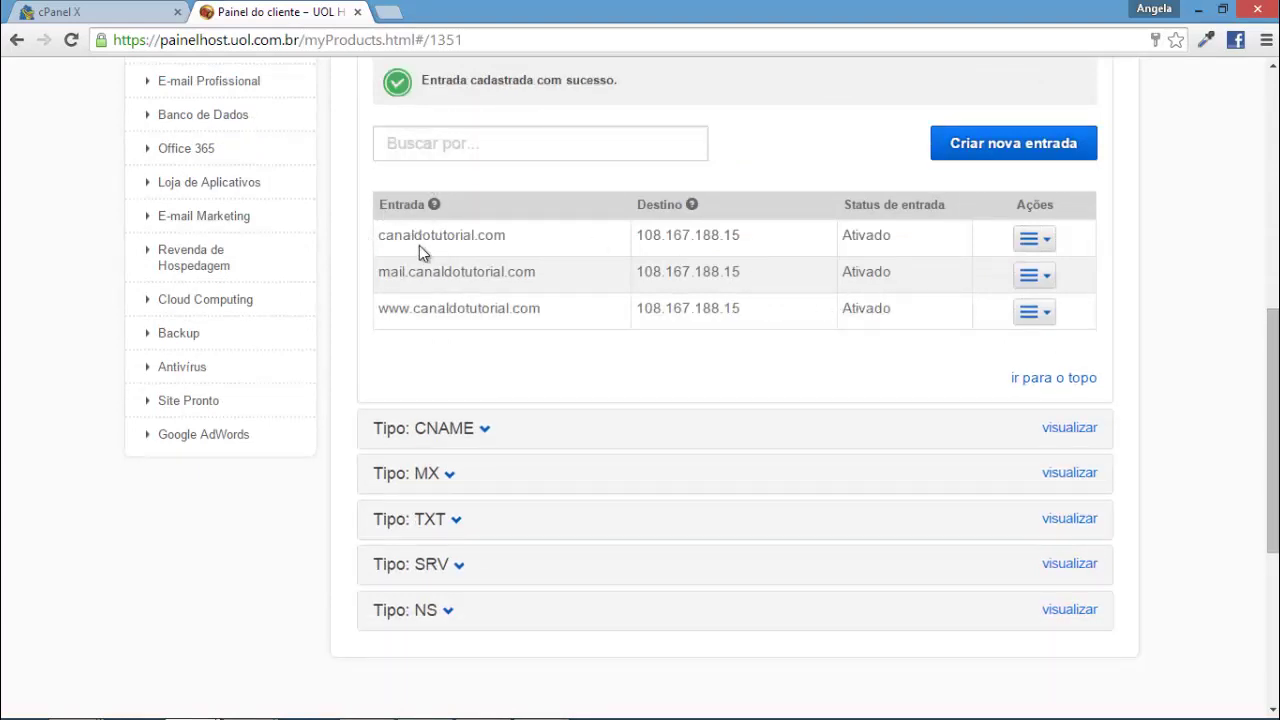
{"action": "scroll", "coordinate": [505, 276], "scroll_direction": "up", "scroll_amount": 1}
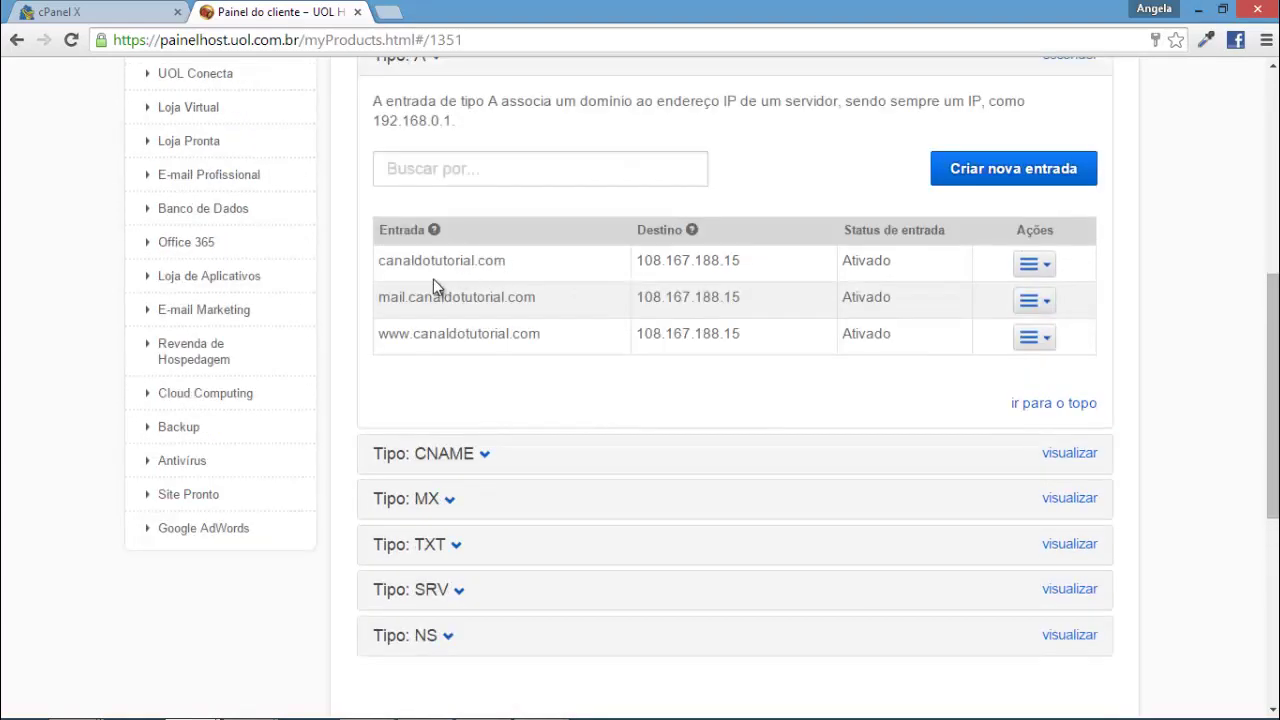
{"action": "left_click_drag", "start_coordinate": [377, 334], "coordinate": [408, 336]}
Step: Add and save a www A entry with Destino 108.167.188.15
{"action": "left_click", "coordinate": [970, 166]}
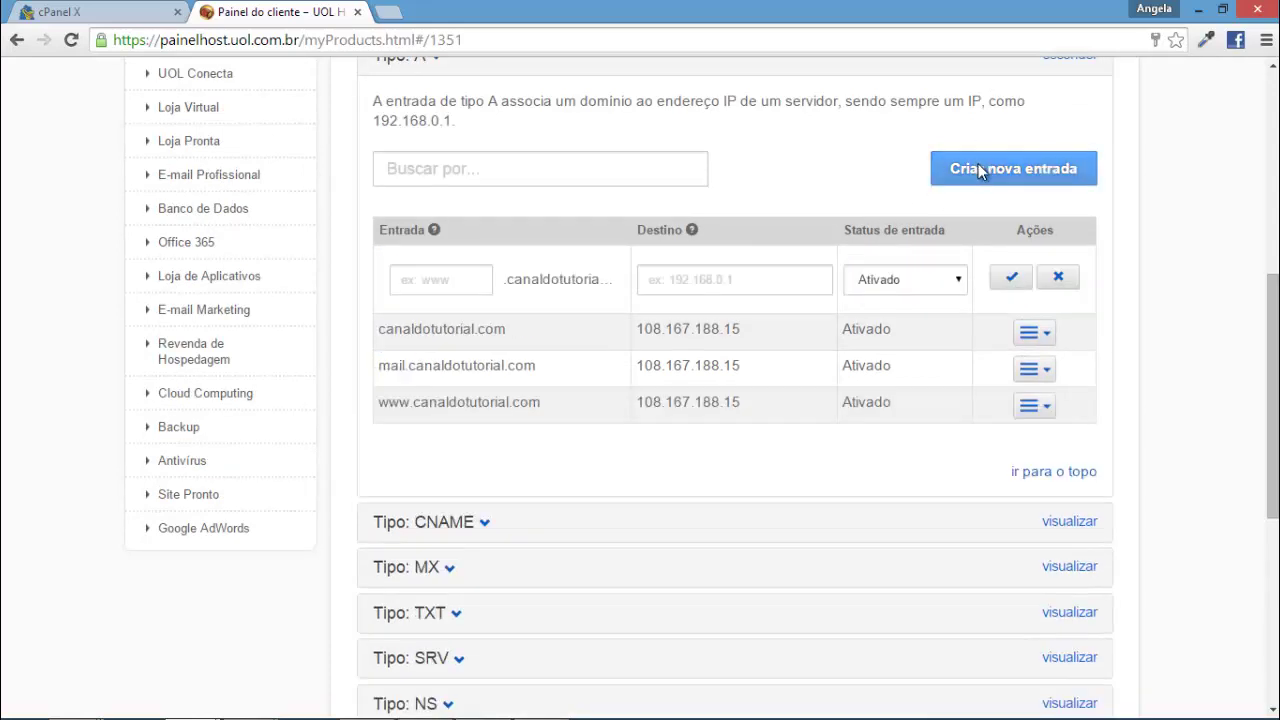
{"action": "left_click", "coordinate": [452, 281]}
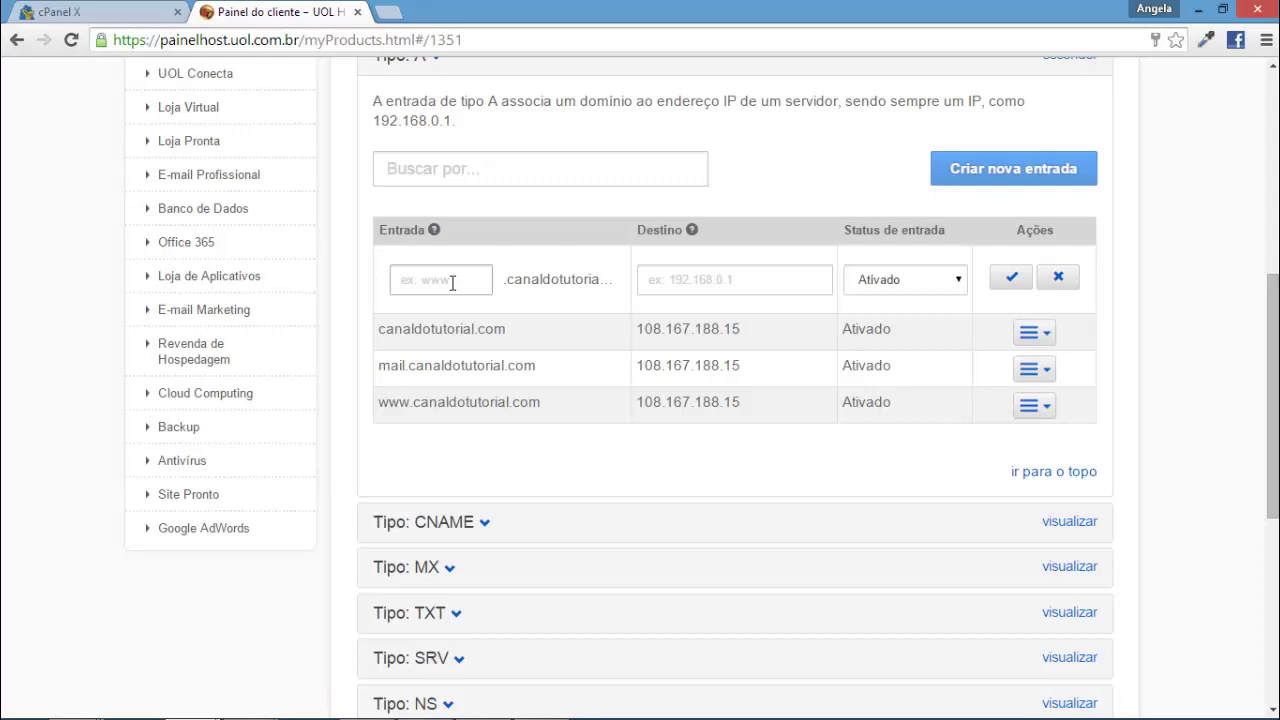
{"action": "type", "text": "www"}
{"action": "left_click", "coordinate": [665, 281]}
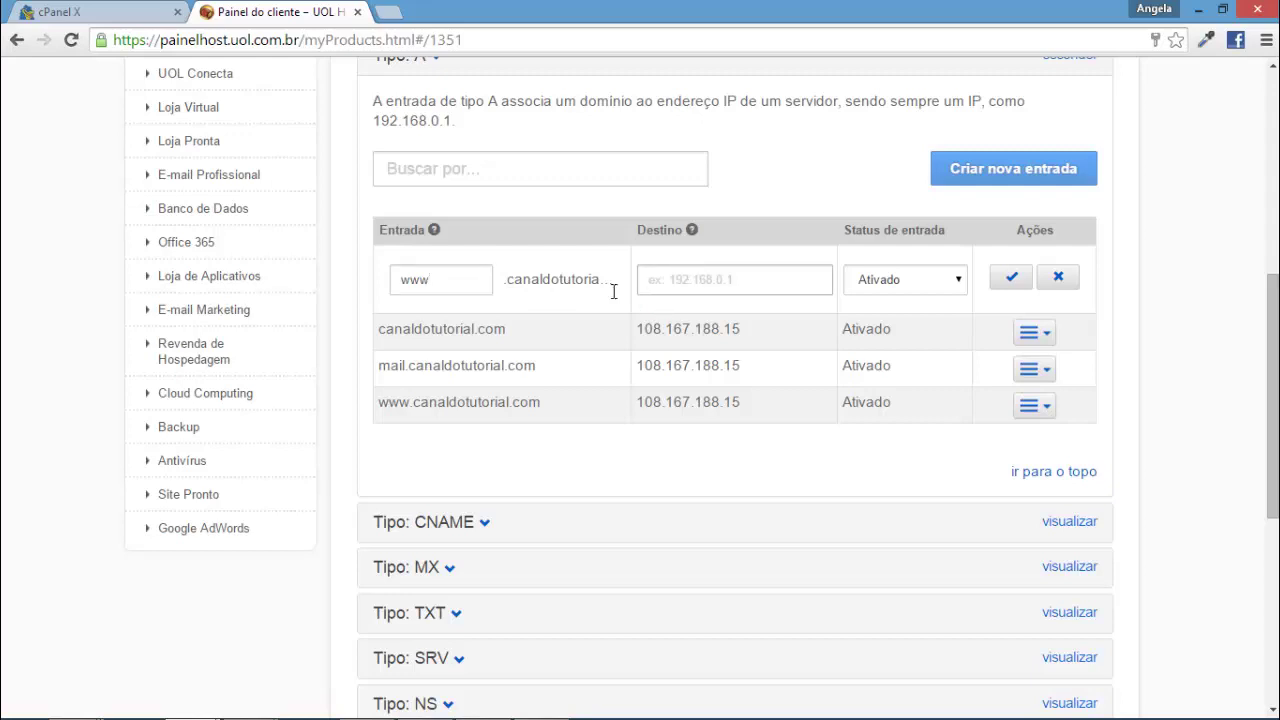
{"action": "key", "text": "ctrl+v"}
{"action": "left_click", "coordinate": [110, 12]}
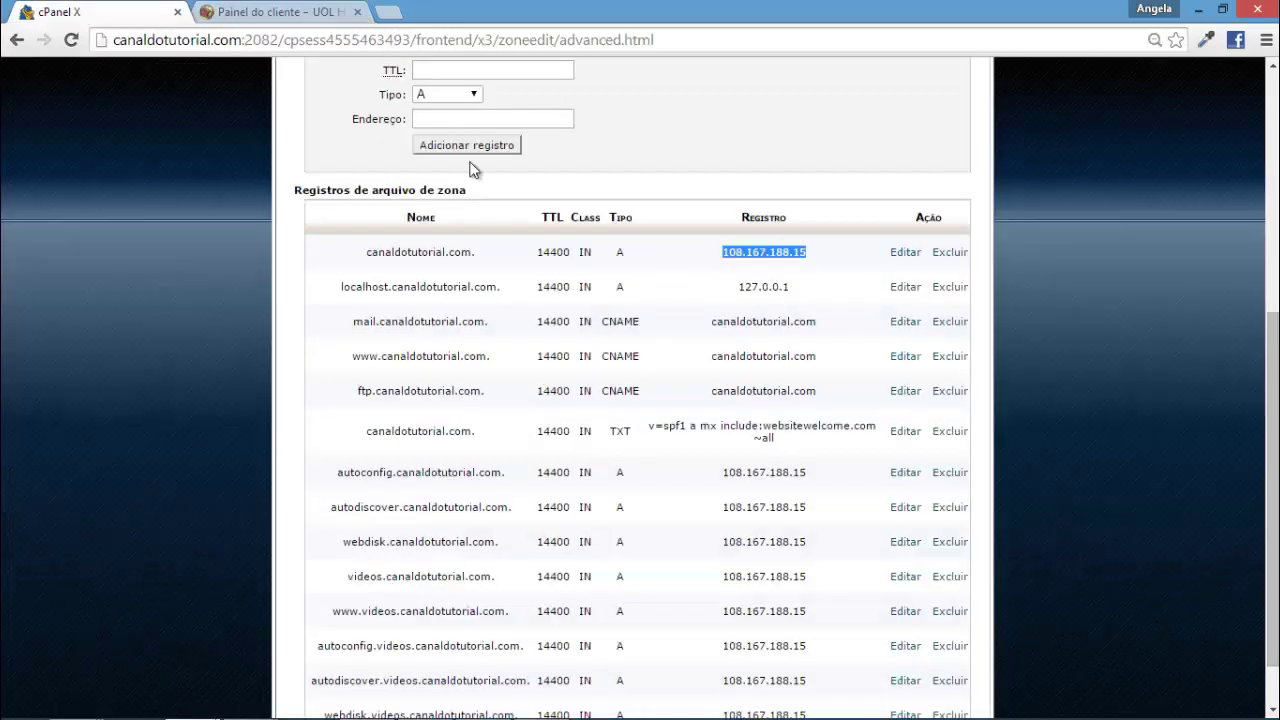
{"action": "left_click", "coordinate": [292, 10]}
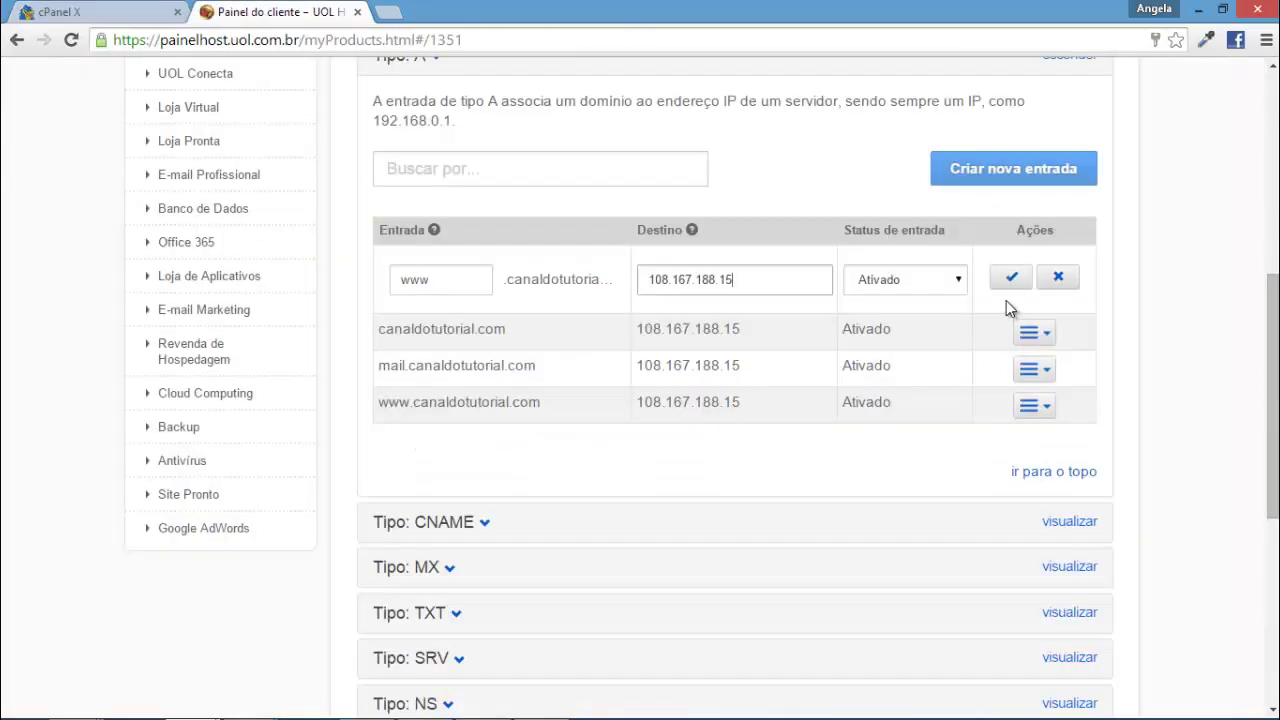
{"action": "left_click", "coordinate": [1057, 281]}
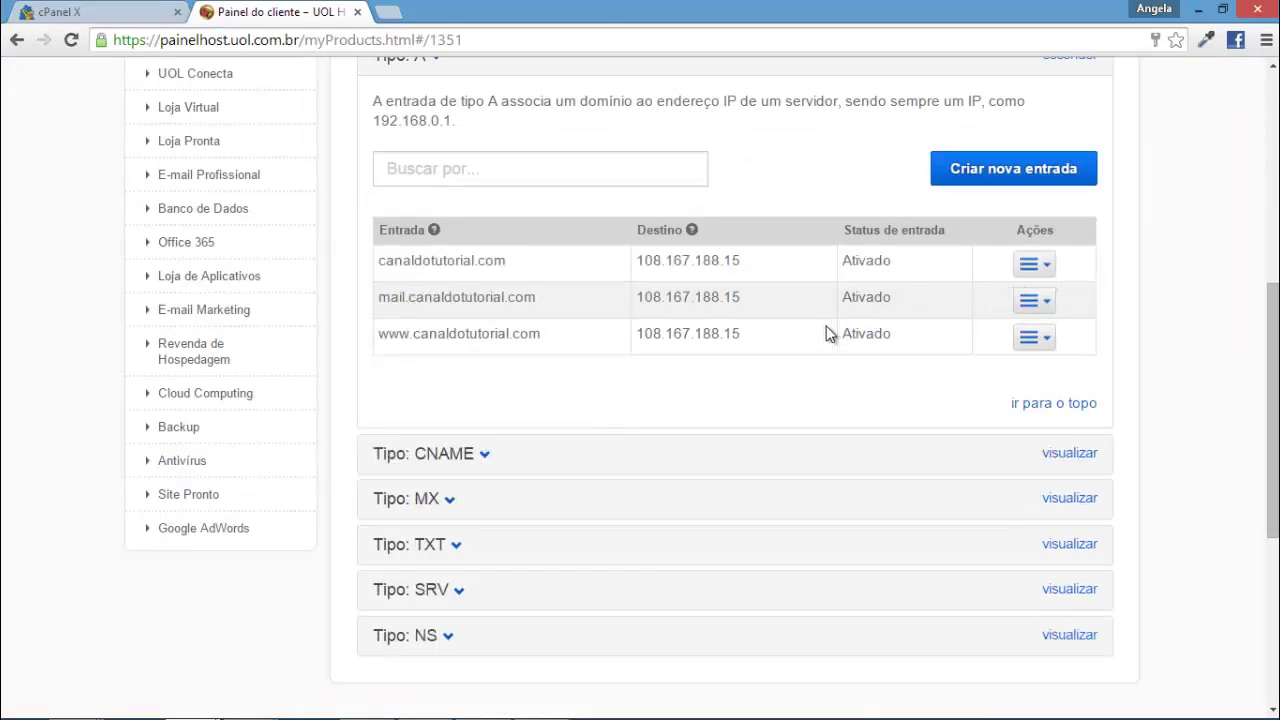
{"action": "scroll", "coordinate": [585, 358], "scroll_direction": "up", "scroll_amount": 1}
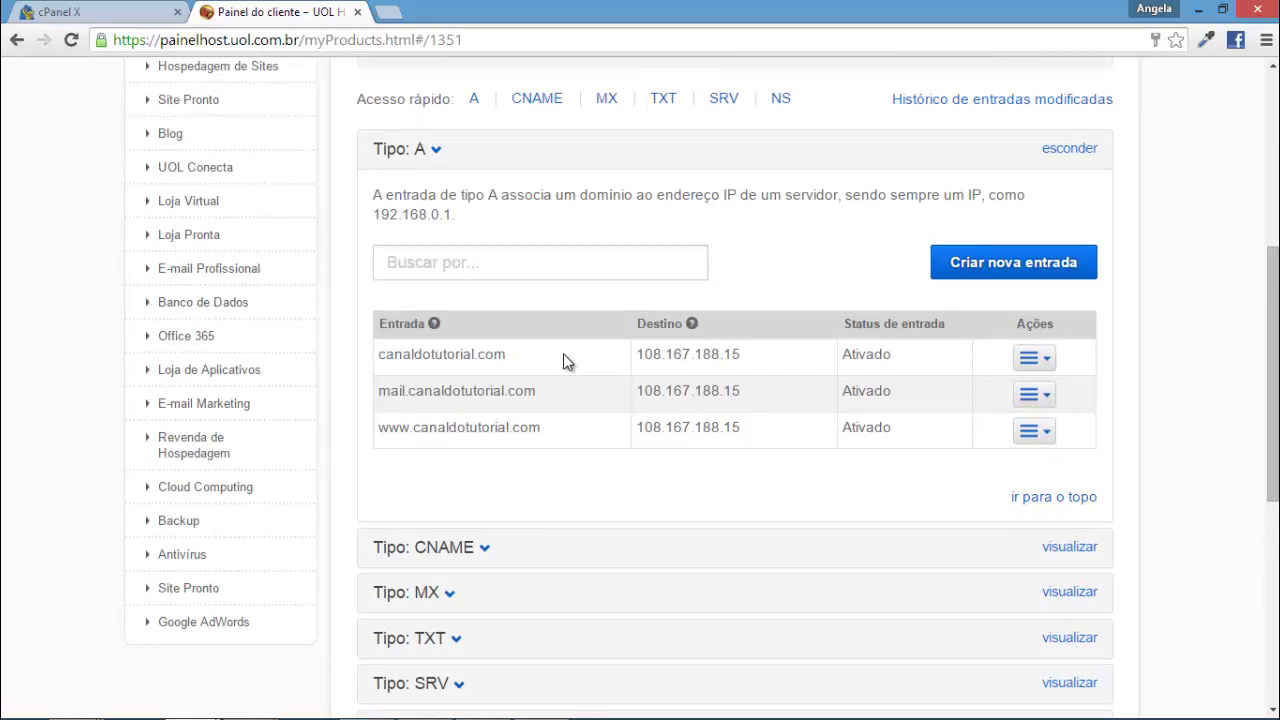
{"action": "left_click", "coordinate": [1000, 262]}
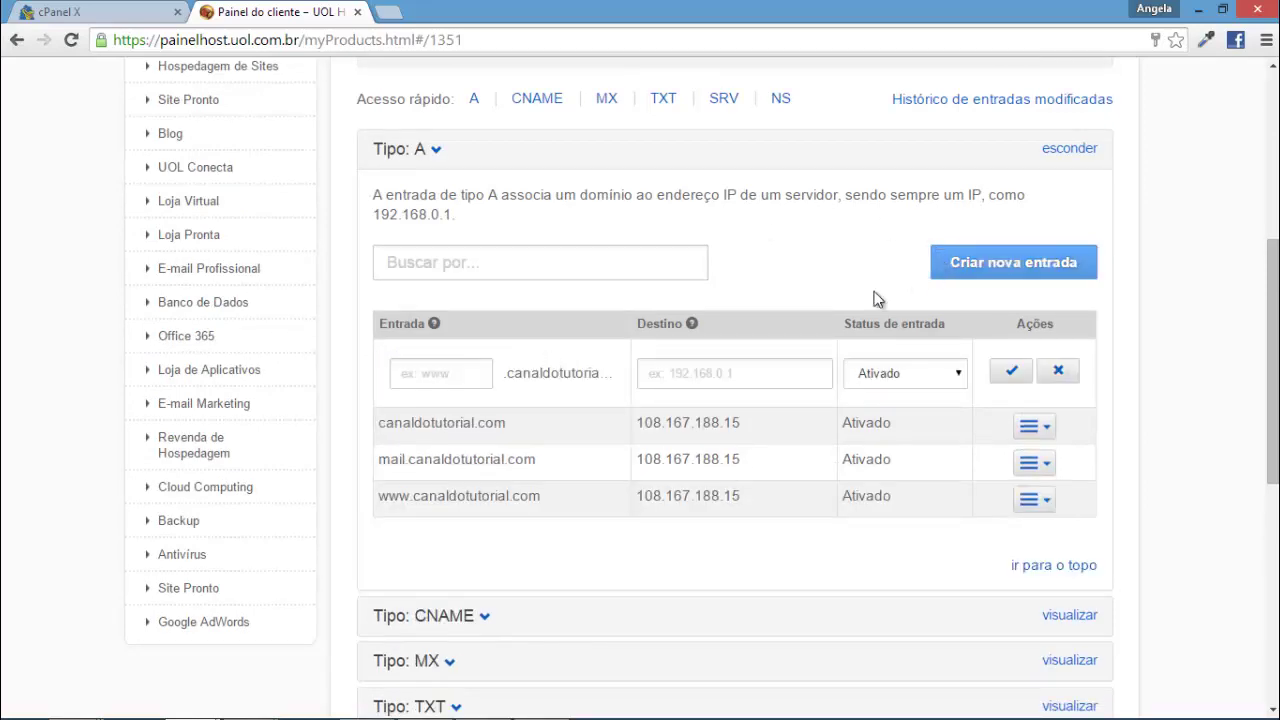
Step: In HostGator cPanel, open Contas de email and select the canaldotutorial.com domain
{"action": "mouse_move", "coordinate": [434, 323]}
{"action": "left_click", "coordinate": [165, 10]}
{"action": "scroll", "coordinate": [590, 130], "scroll_direction": "up", "scroll_amount": 5}
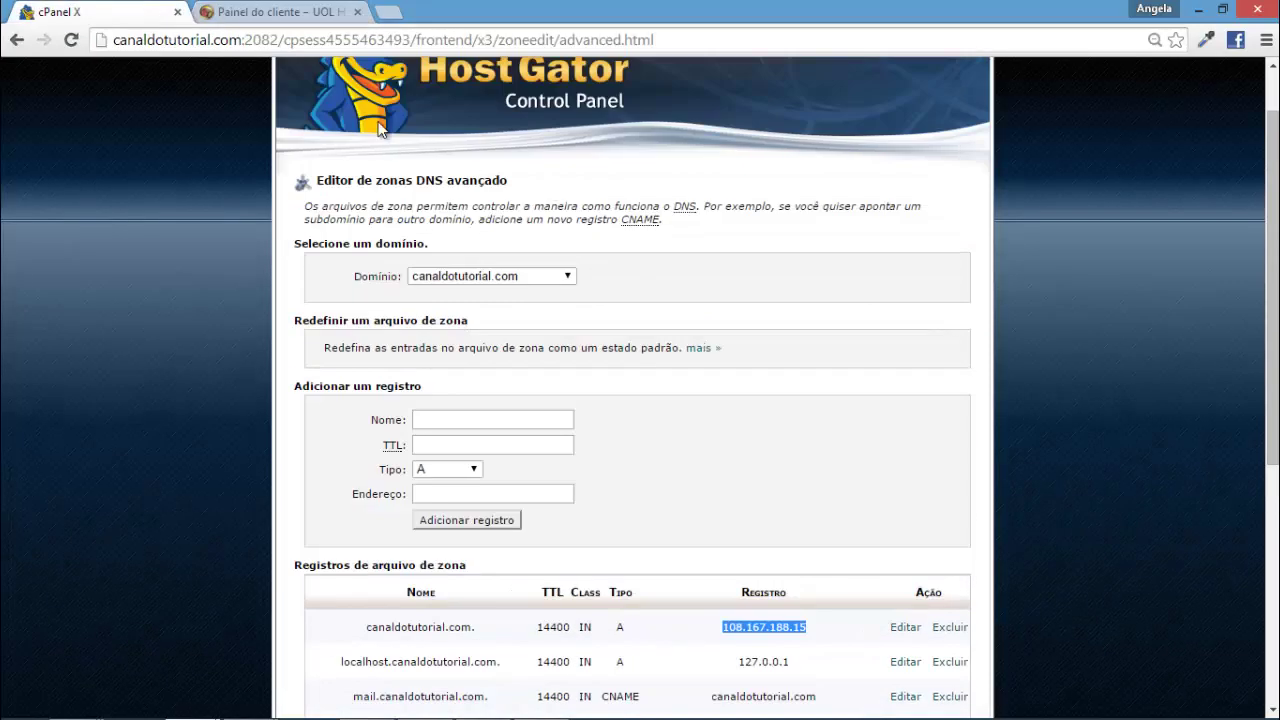
{"action": "left_click", "coordinate": [300, 96]}
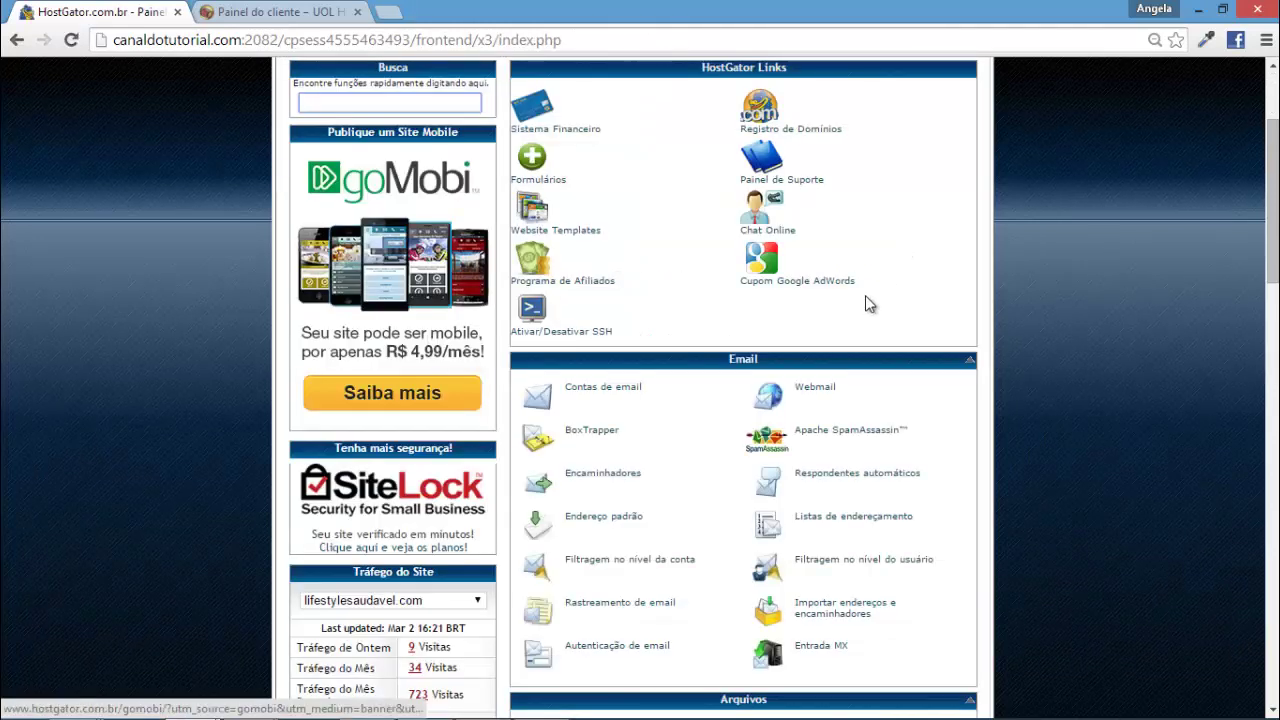
{"action": "left_click", "coordinate": [600, 388]}
{"action": "left_click", "coordinate": [800, 222]}
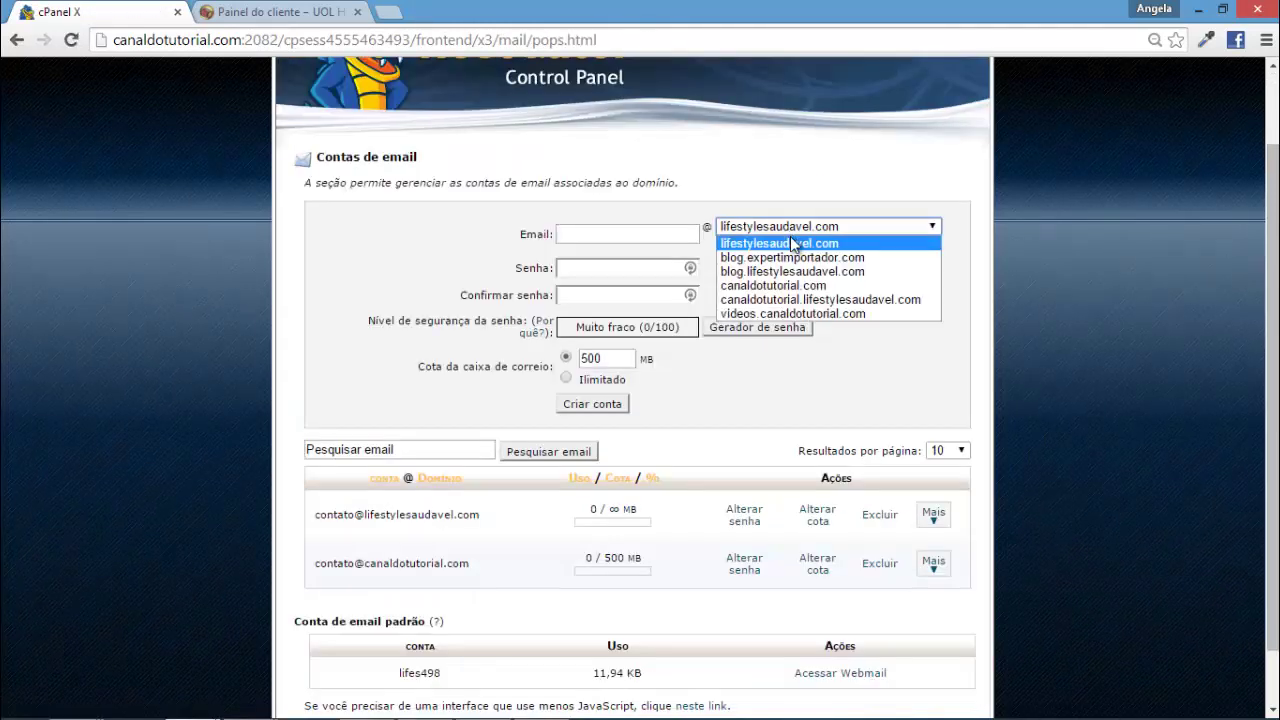
{"action": "left_click", "coordinate": [786, 288]}
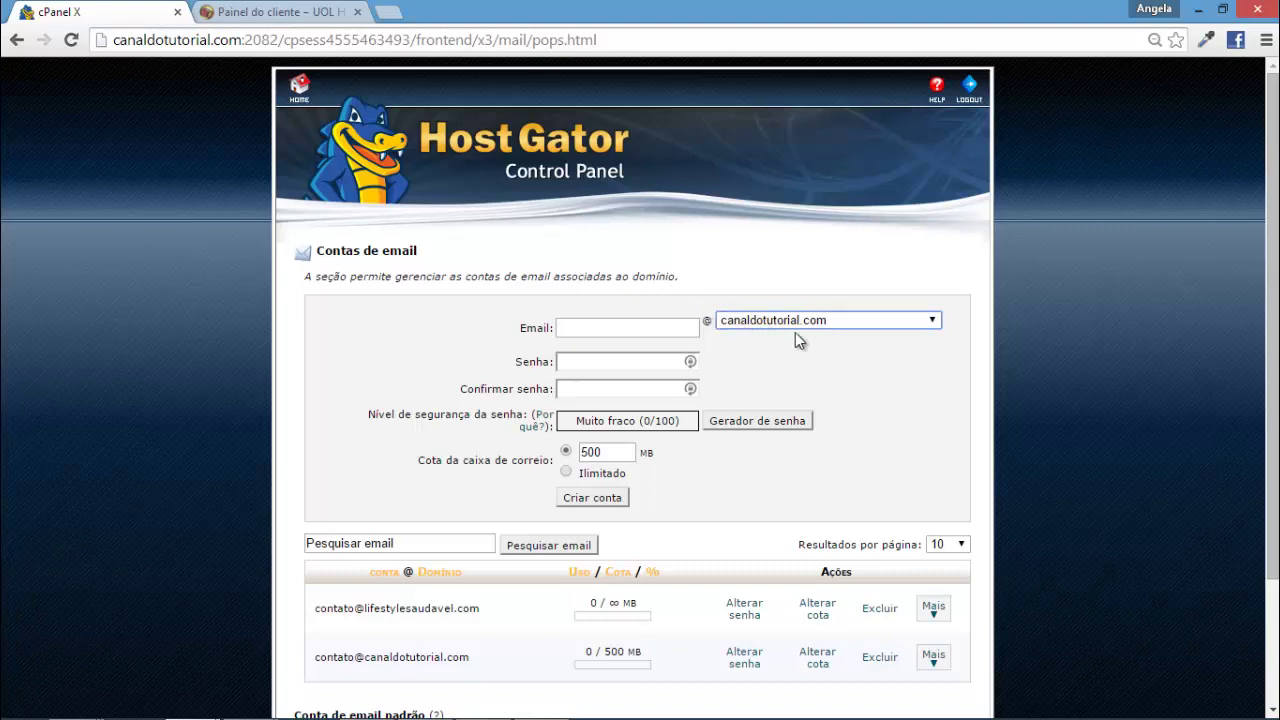
{"action": "left_click", "coordinate": [668, 327]}
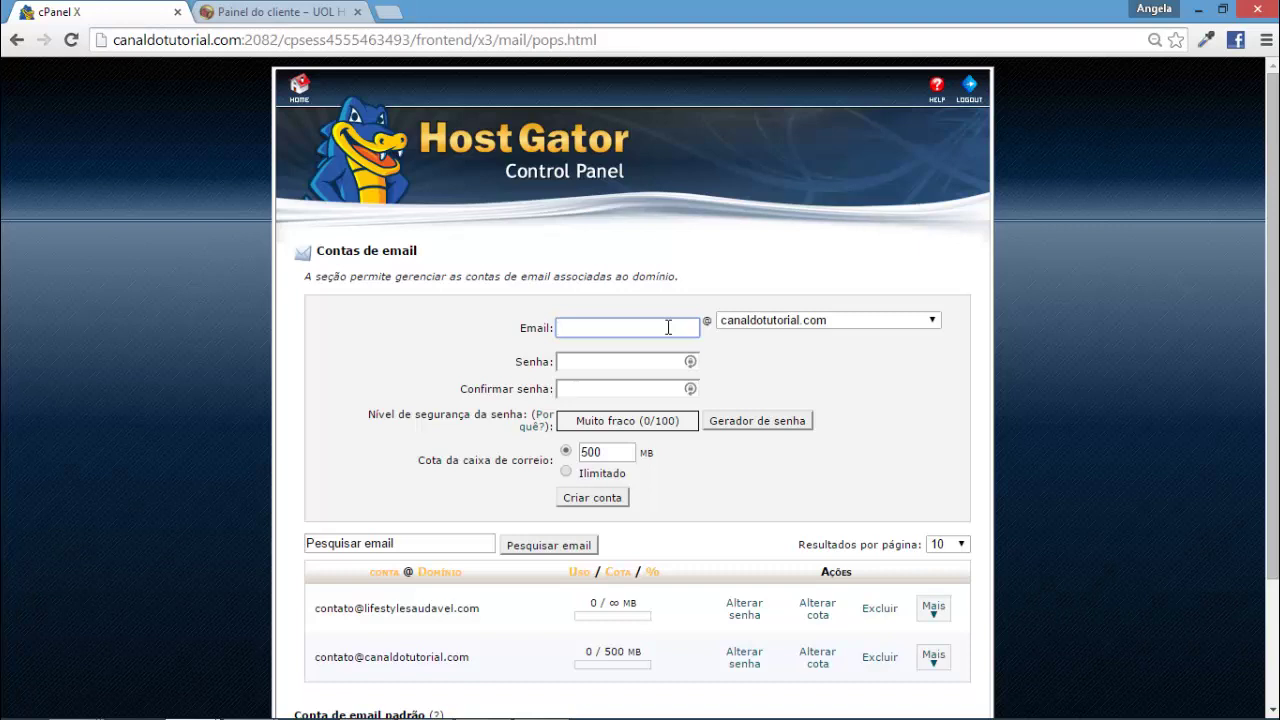
Step: Enter the new account's user name, cancel the password generator, and return to the UOL tab
{"action": "type", "text": "angela"}
{"action": "left_click", "coordinate": [647, 360]}
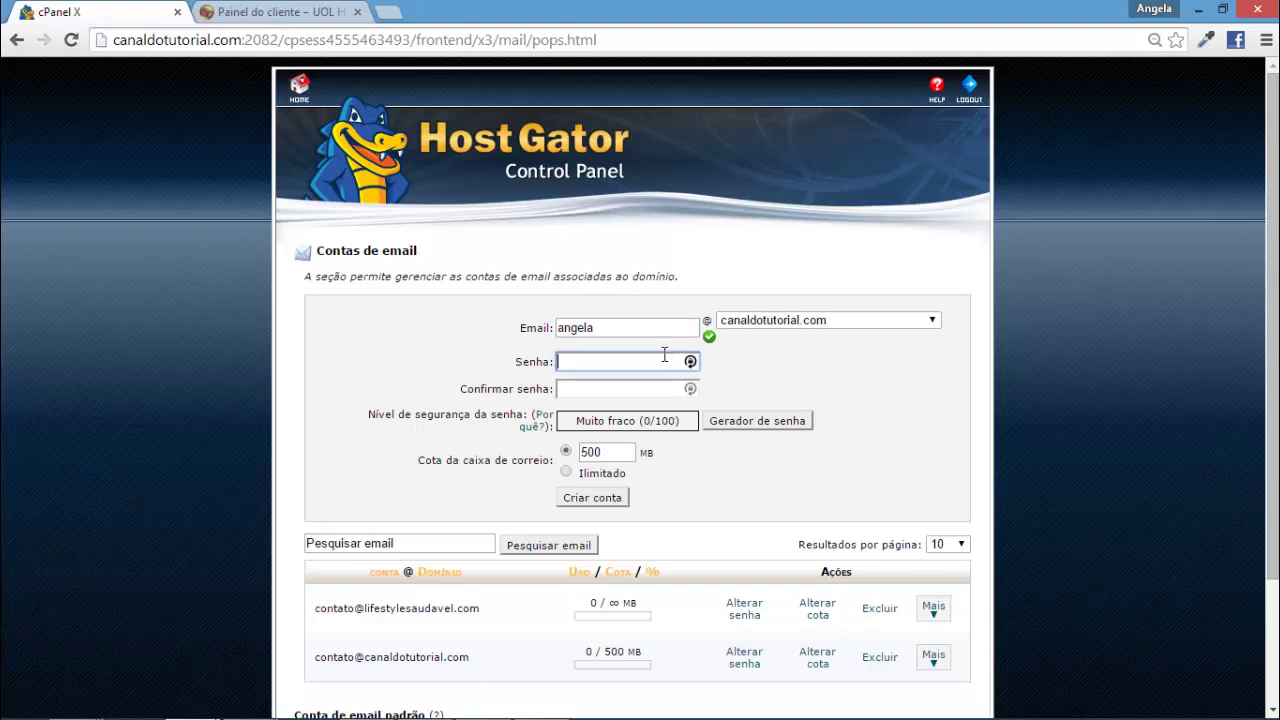
{"action": "left_click", "coordinate": [753, 423]}
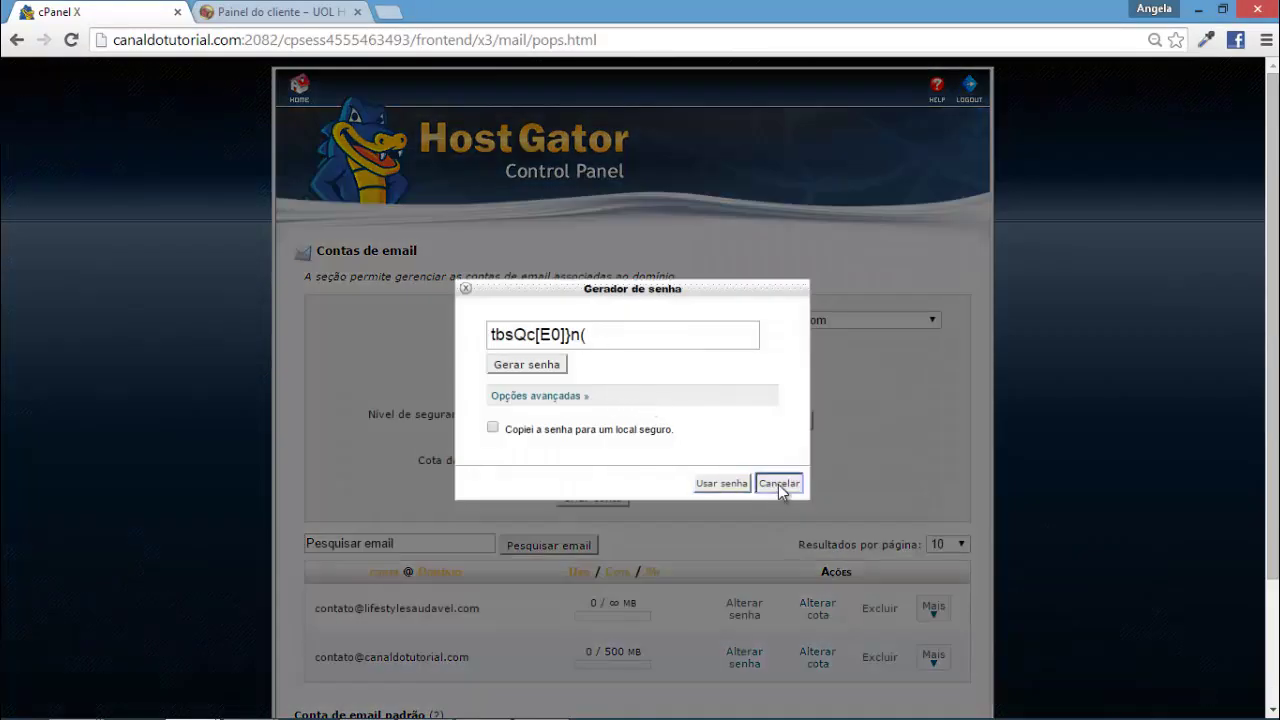
{"action": "left_click", "coordinate": [779, 484]}
{"action": "scroll", "coordinate": [663, 455], "scroll_direction": "down", "scroll_amount": 2}
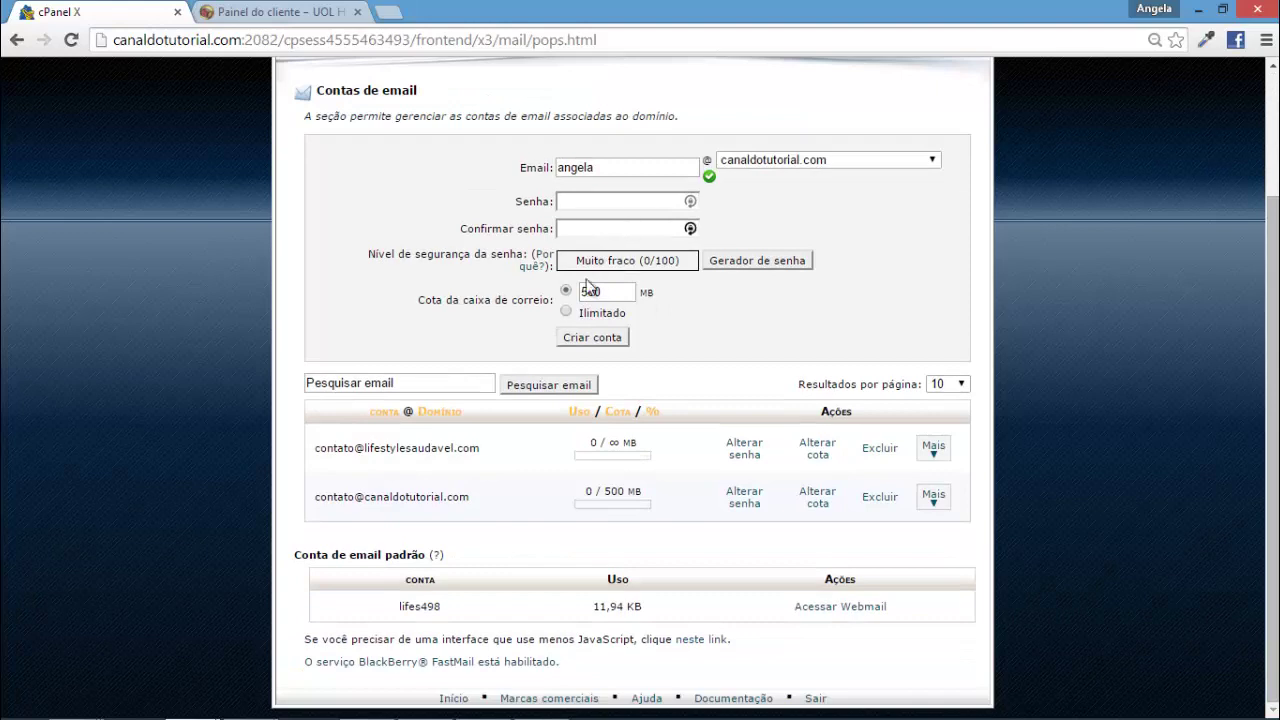
{"action": "scroll", "coordinate": [590, 287], "scroll_direction": "up", "scroll_amount": 1}
{"action": "left_click", "coordinate": [933, 590]}
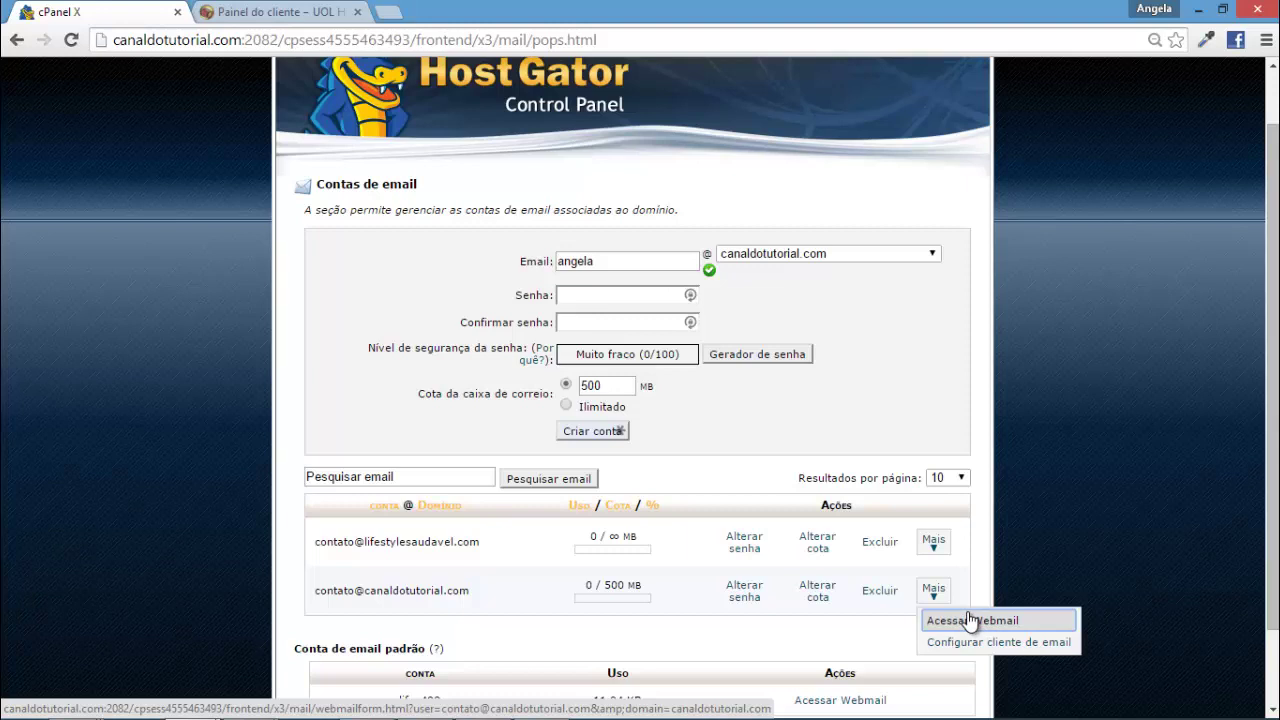
{"action": "left_click", "coordinate": [290, 12]}
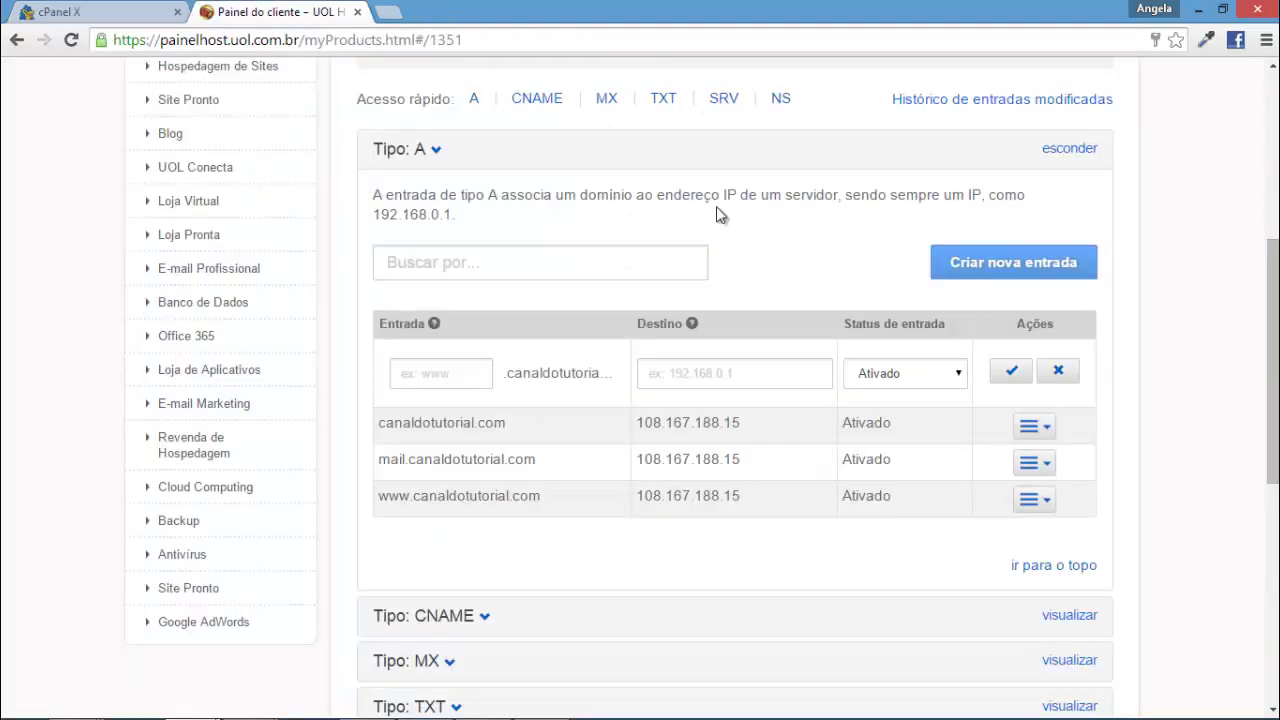
Step: Draft a mail A entry with Destino 108.167.188.15, then collapse and re-expand the A section
{"action": "left_click", "coordinate": [453, 375]}
{"action": "type", "text": "mail"}
{"action": "type", "text": "108.167.188.15"}
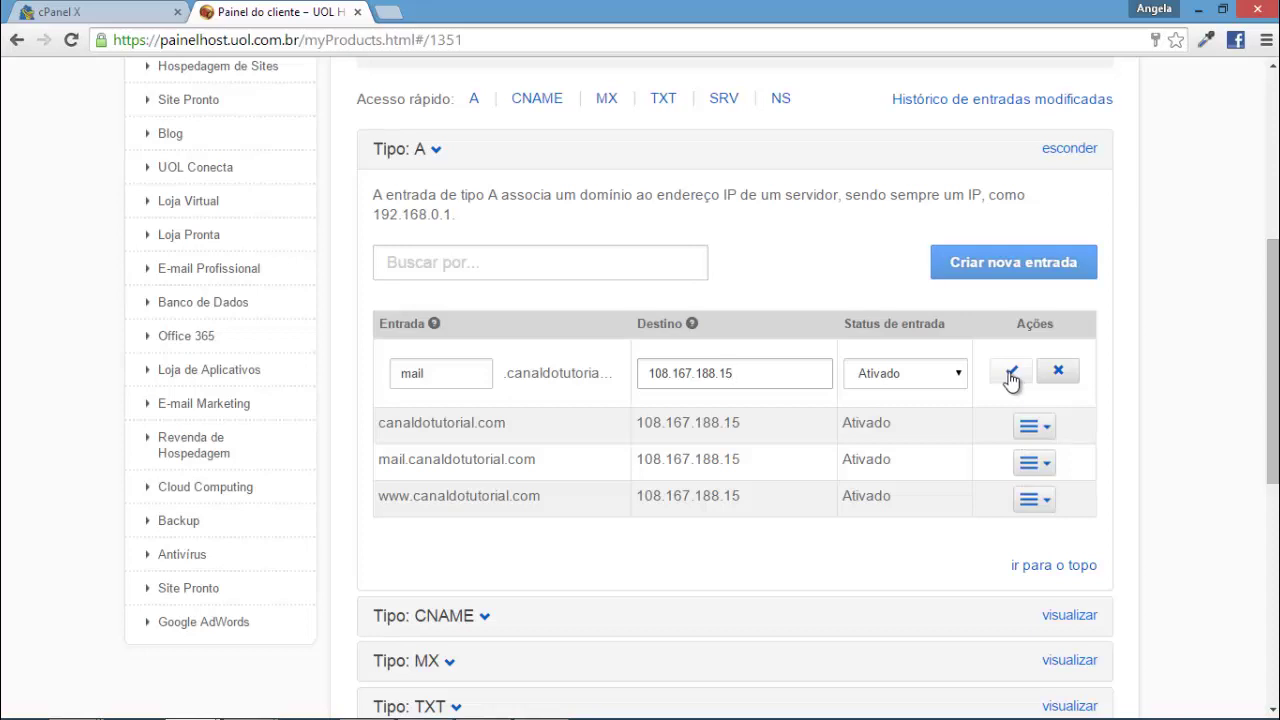
{"action": "left_click", "coordinate": [445, 158]}
{"action": "left_click", "coordinate": [448, 160]}
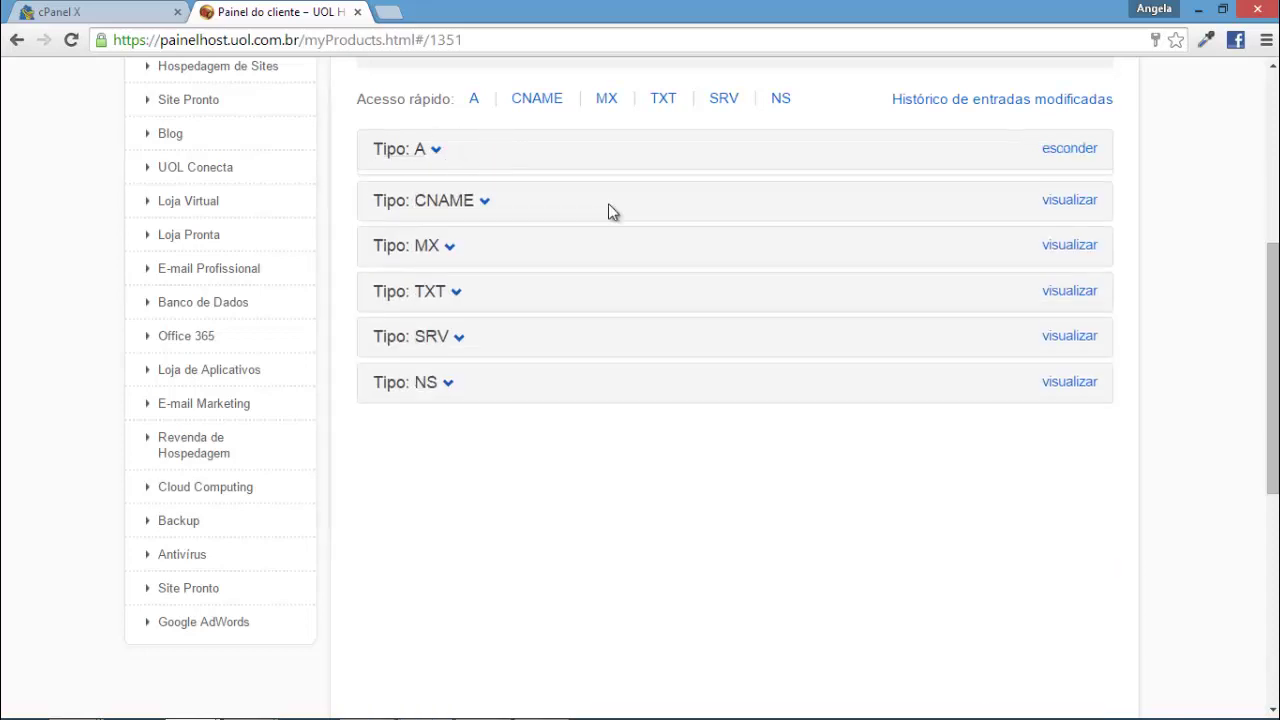
Step: Discard the unsaved A draft and delete the existing MX entry for mail.canaldotutorial.com
{"action": "left_click", "coordinate": [1058, 372]}
{"action": "scroll", "coordinate": [445, 170], "scroll_direction": "down", "scroll_amount": 1}
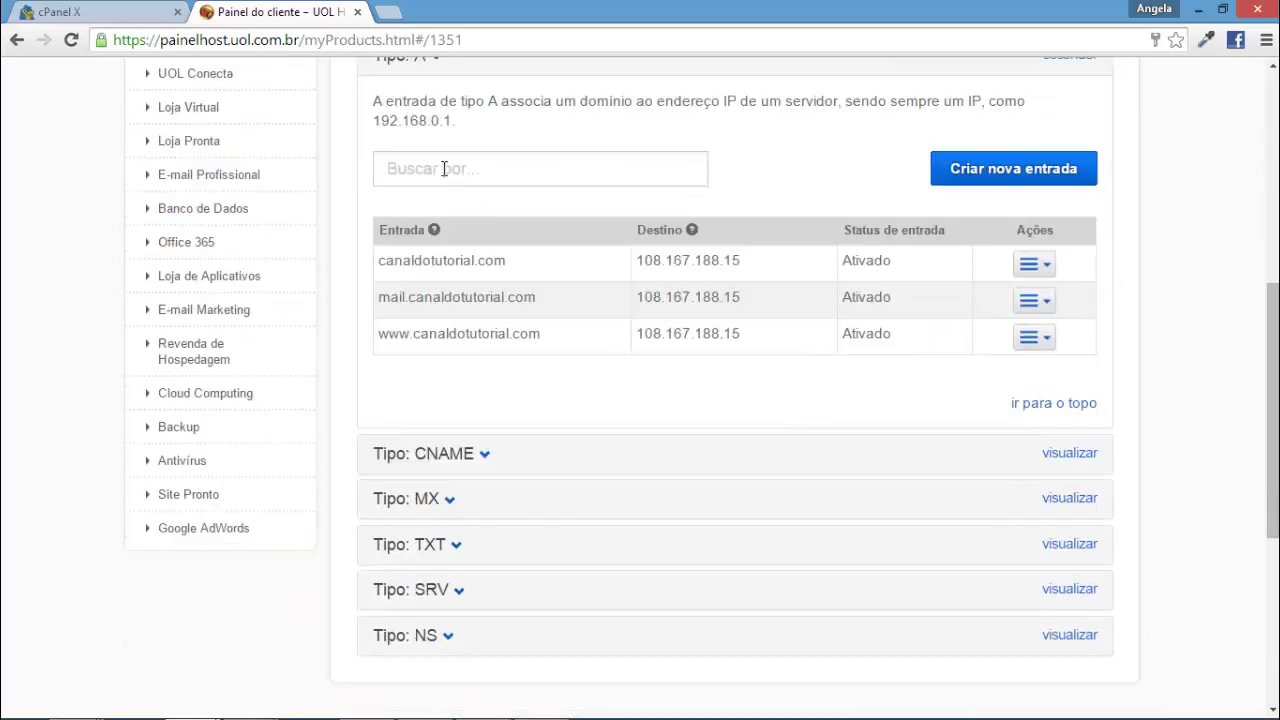
{"action": "left_click", "coordinate": [450, 500]}
{"action": "scroll", "coordinate": [572, 410], "scroll_direction": "down", "scroll_amount": 3}
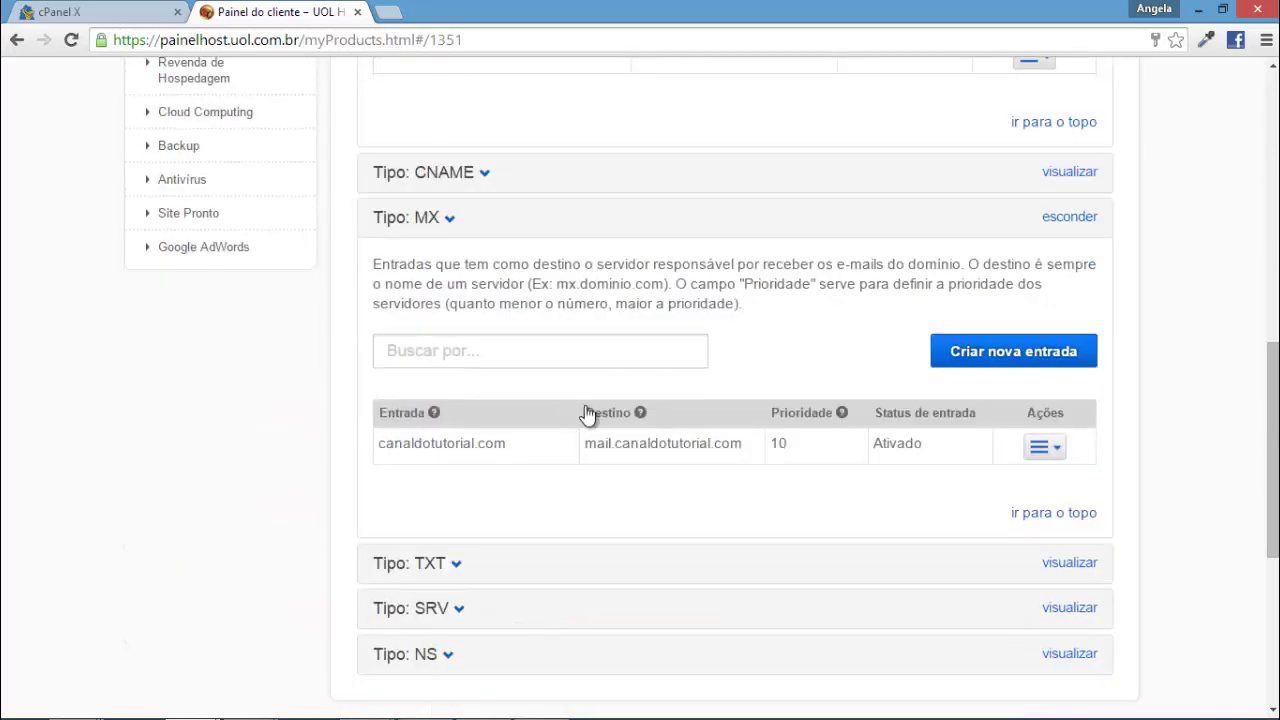
{"action": "left_click", "coordinate": [1043, 448]}
{"action": "left_click", "coordinate": [1002, 516]}
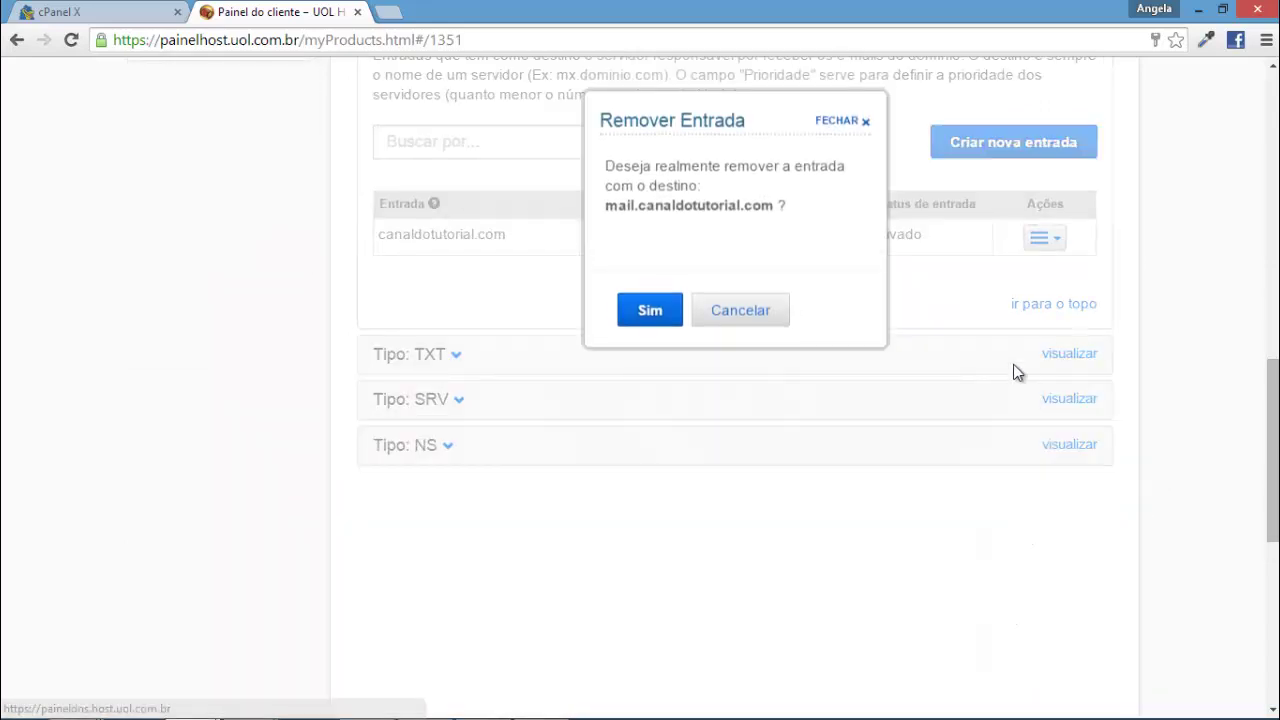
{"action": "left_click", "coordinate": [632, 314]}
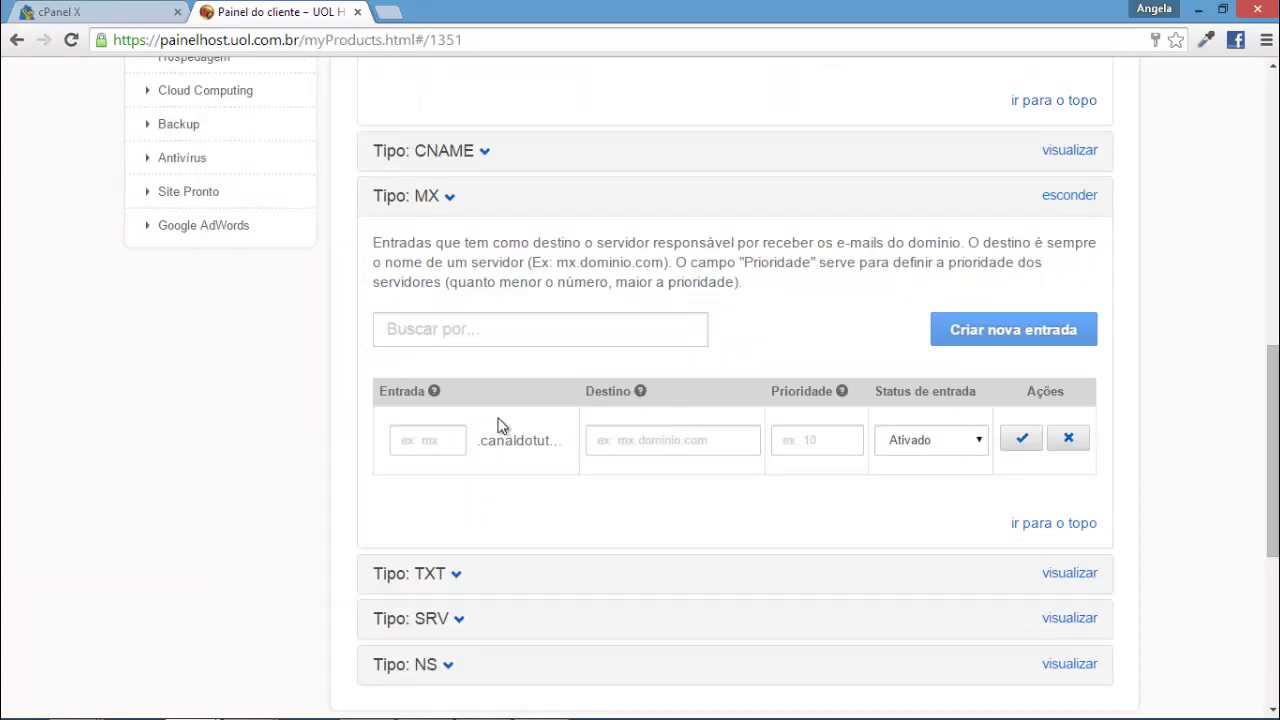
Step: Save a new MX entry pointing to mail.canaldotutorial.com with priority 10
{"action": "left_click", "coordinate": [451, 440]}
{"action": "left_click", "coordinate": [637, 449]}
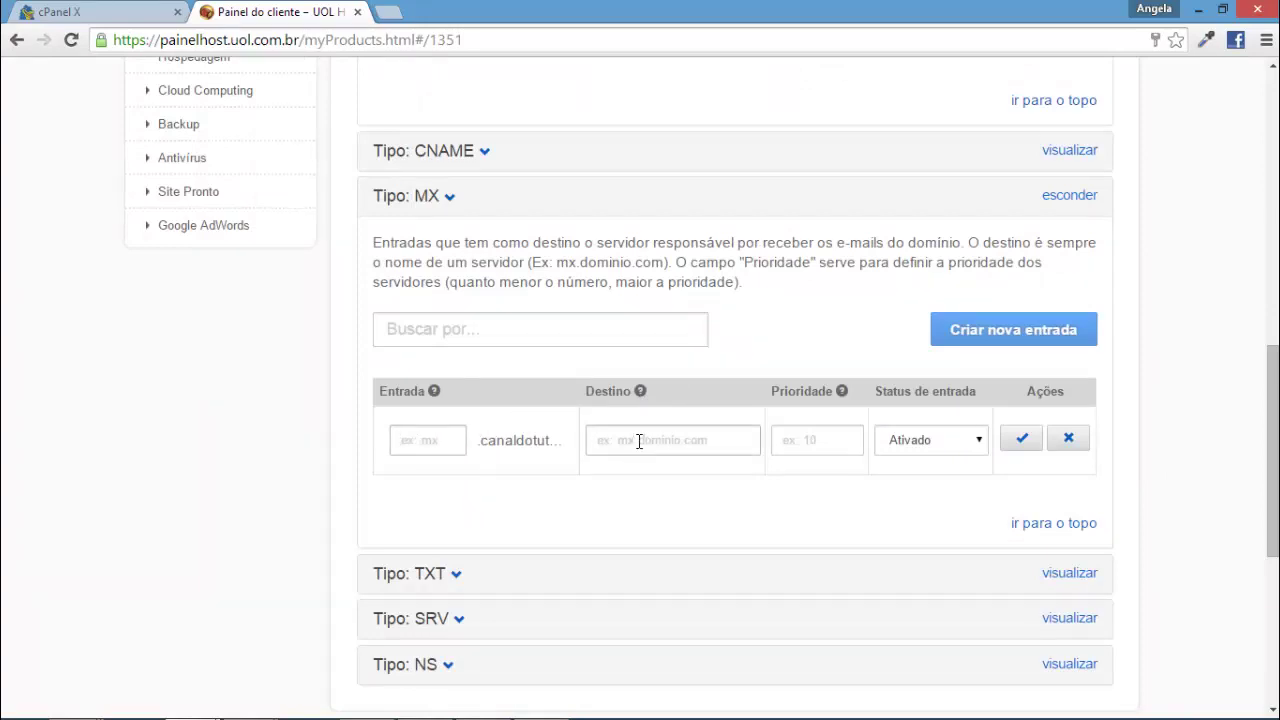
{"action": "type", "text": "mail"}
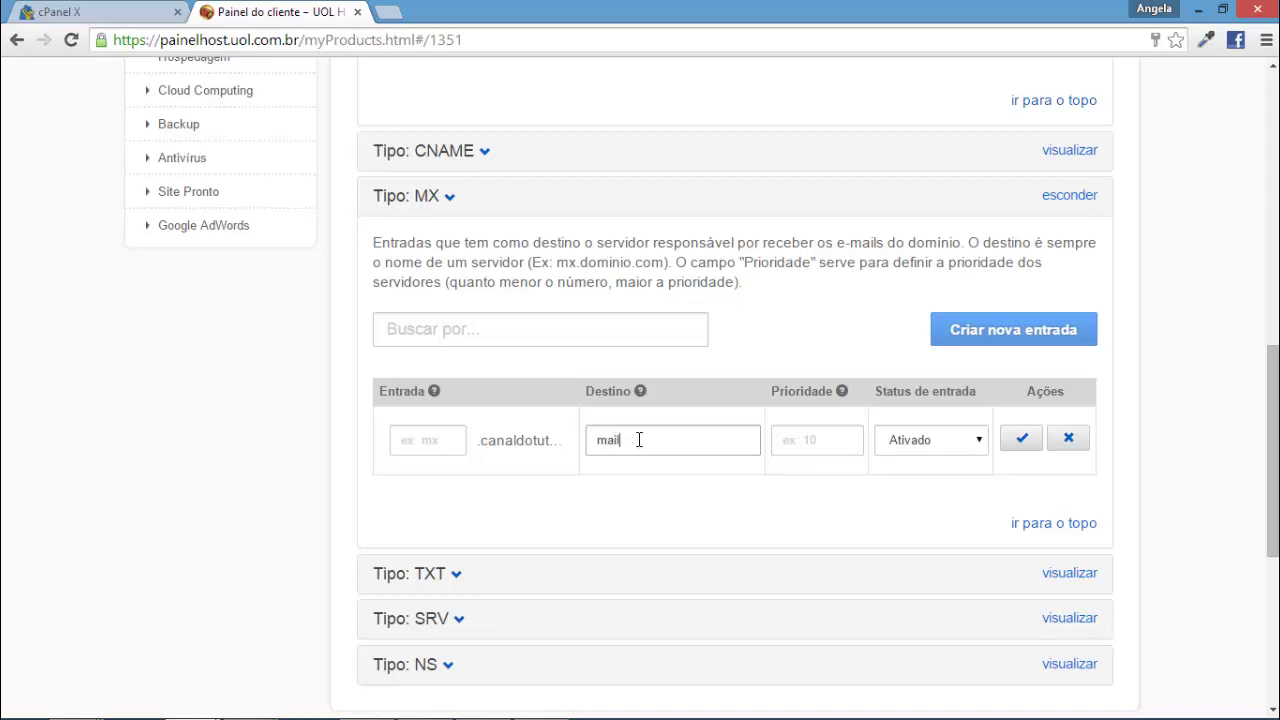
{"action": "scroll", "coordinate": [427, 272], "scroll_direction": "up", "scroll_amount": 3}
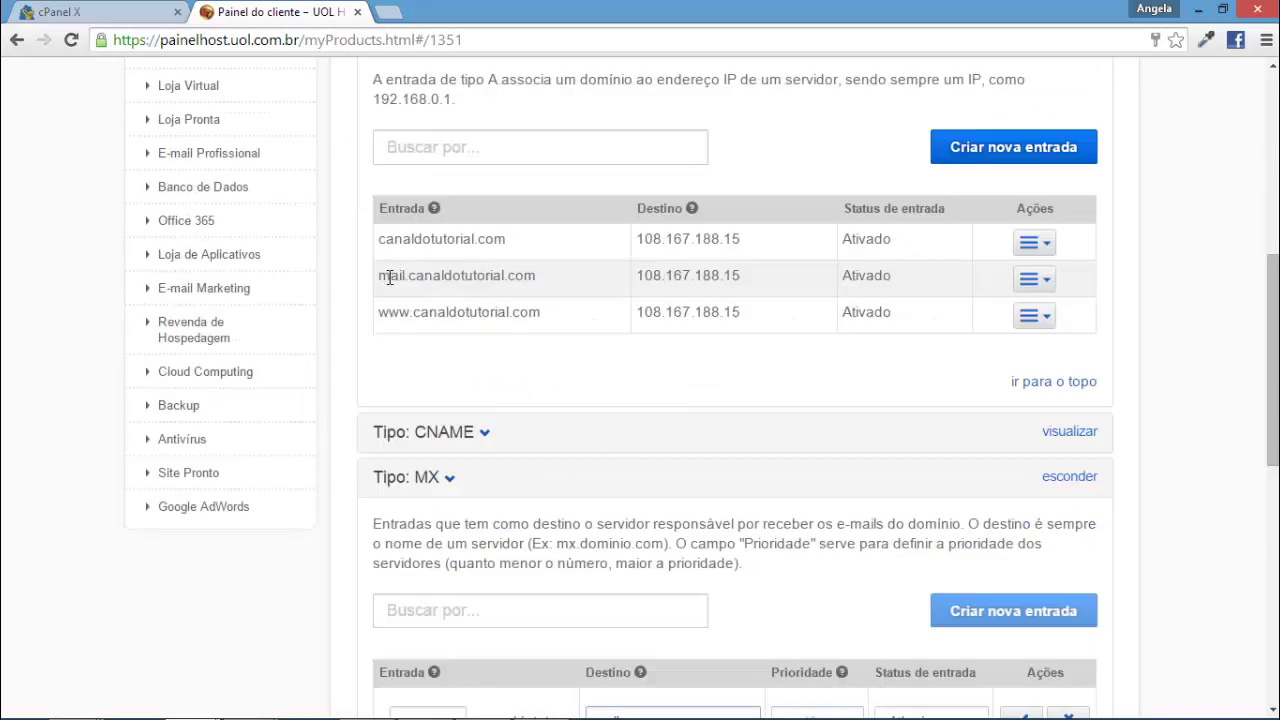
{"action": "left_click_drag", "start_coordinate": [381, 276], "coordinate": [538, 276]}
{"action": "key", "text": "ctrl+c"}
{"action": "scroll", "coordinate": [620, 420], "scroll_direction": "down", "scroll_amount": 2}
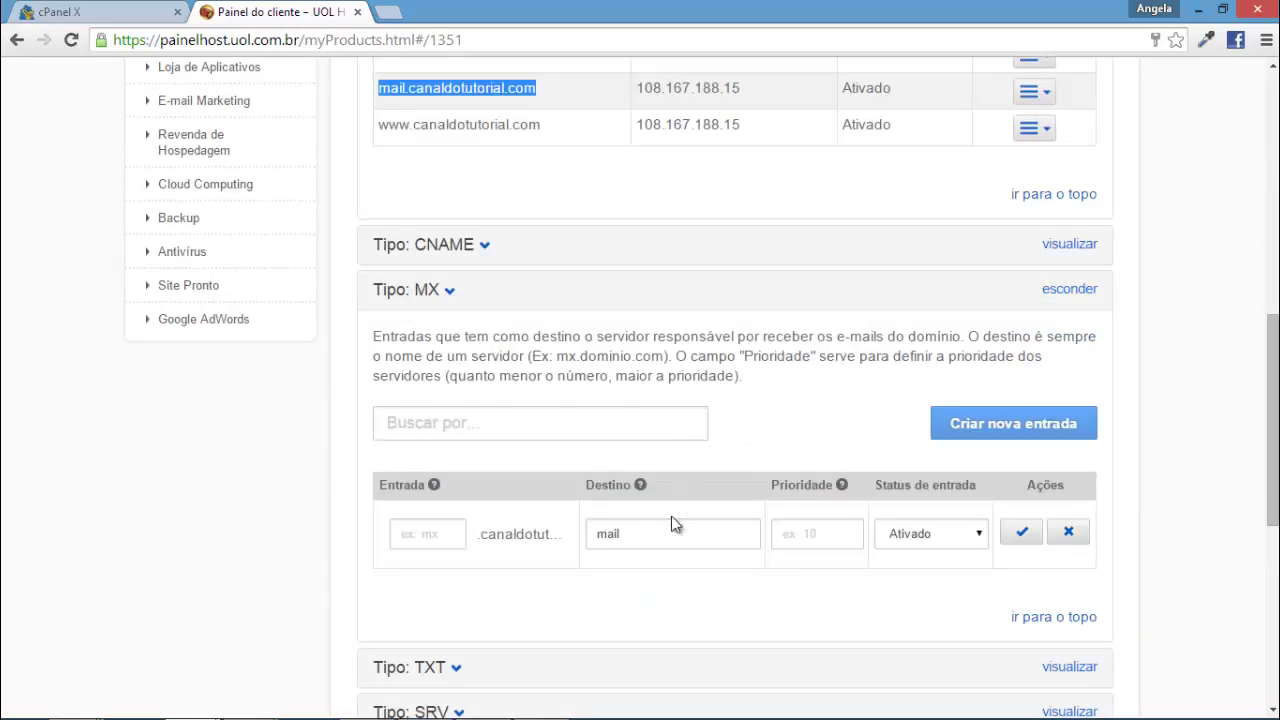
{"action": "left_click", "coordinate": [600, 533]}
{"action": "key", "text": "ctrl+v"}
{"action": "left_click", "coordinate": [826, 540]}
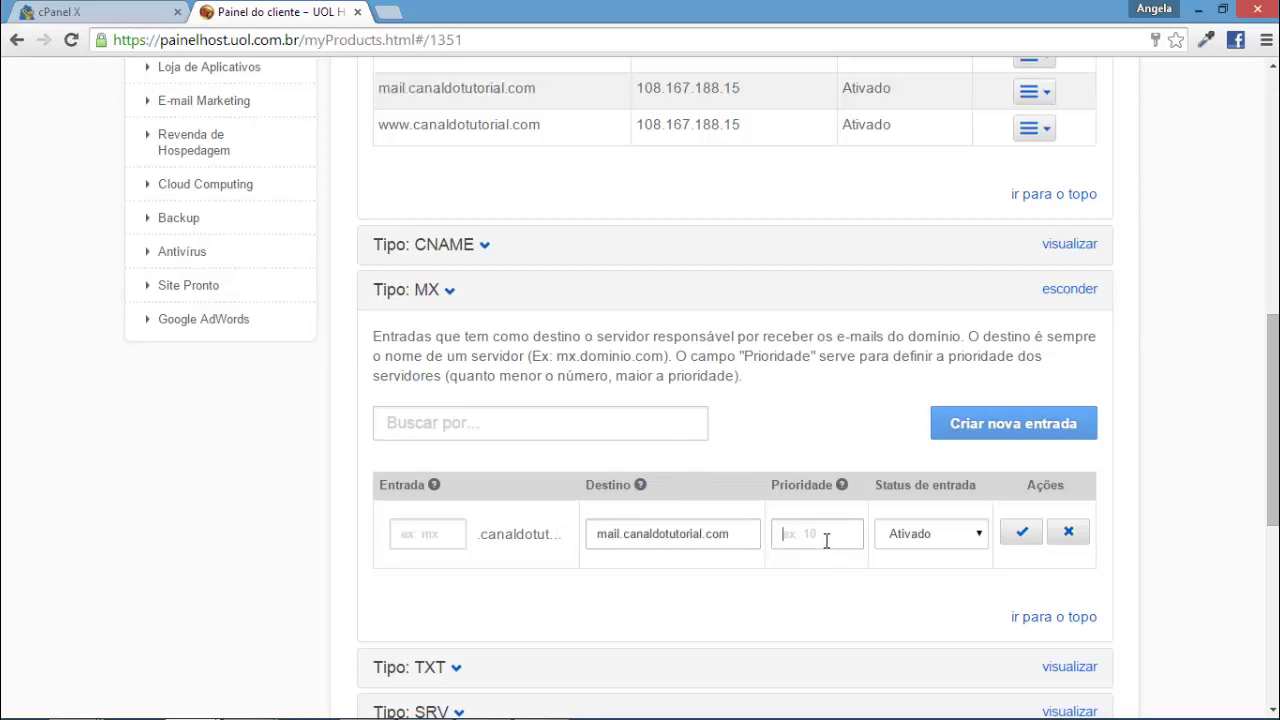
{"action": "type", "text": "10"}
{"action": "left_click", "coordinate": [1022, 540]}
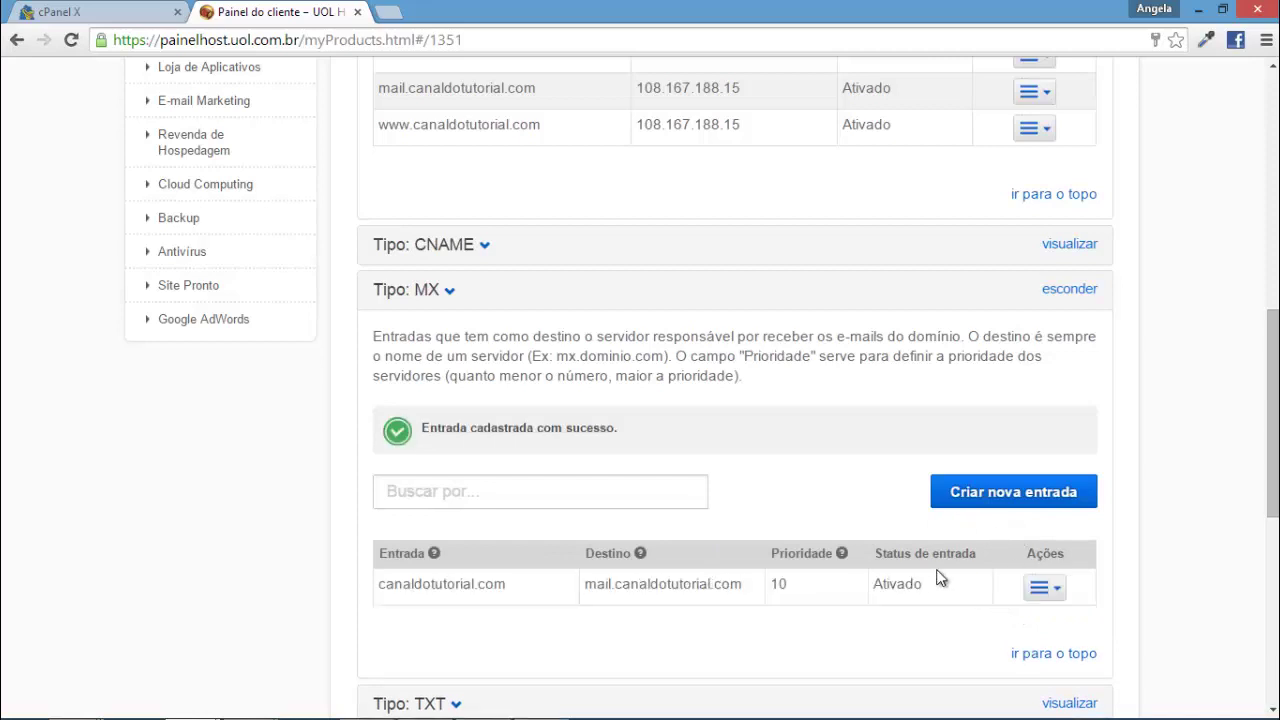
Step: Glance at the HostGator tab and return to the UOL DNS zone page
{"action": "scroll", "coordinate": [915, 504], "scroll_direction": "up", "scroll_amount": 3}
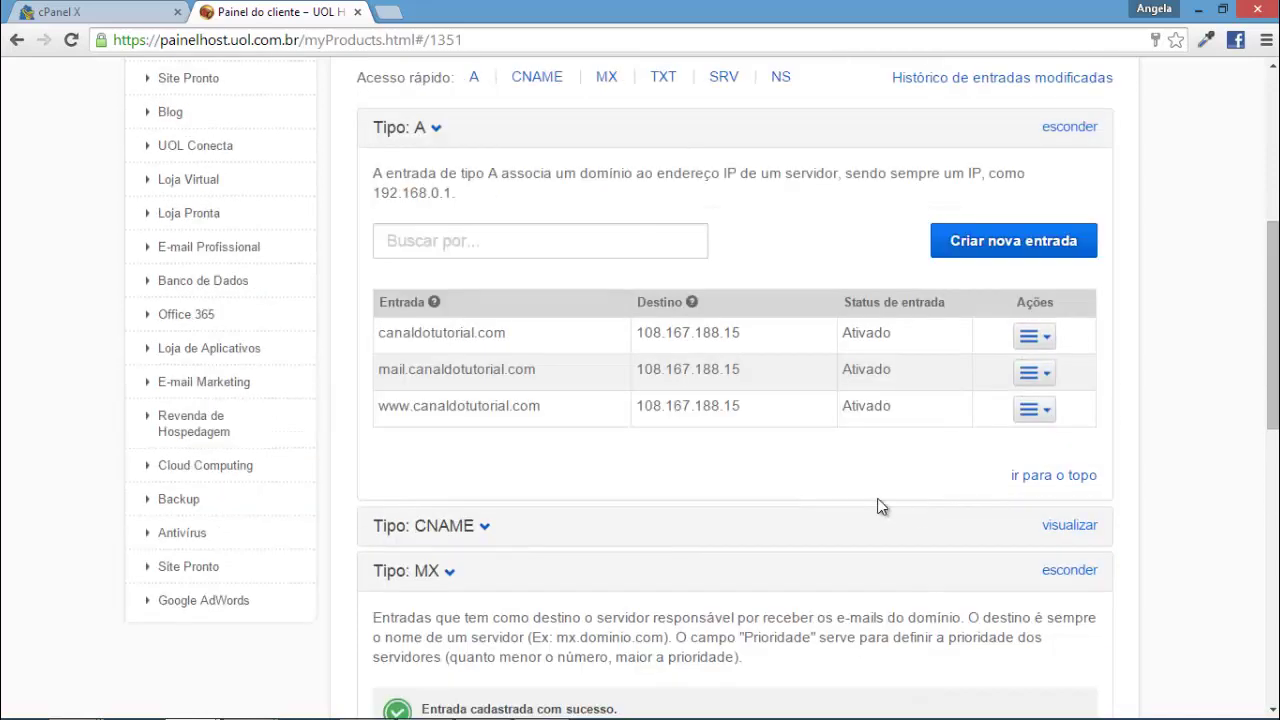
{"action": "left_click", "coordinate": [100, 12]}
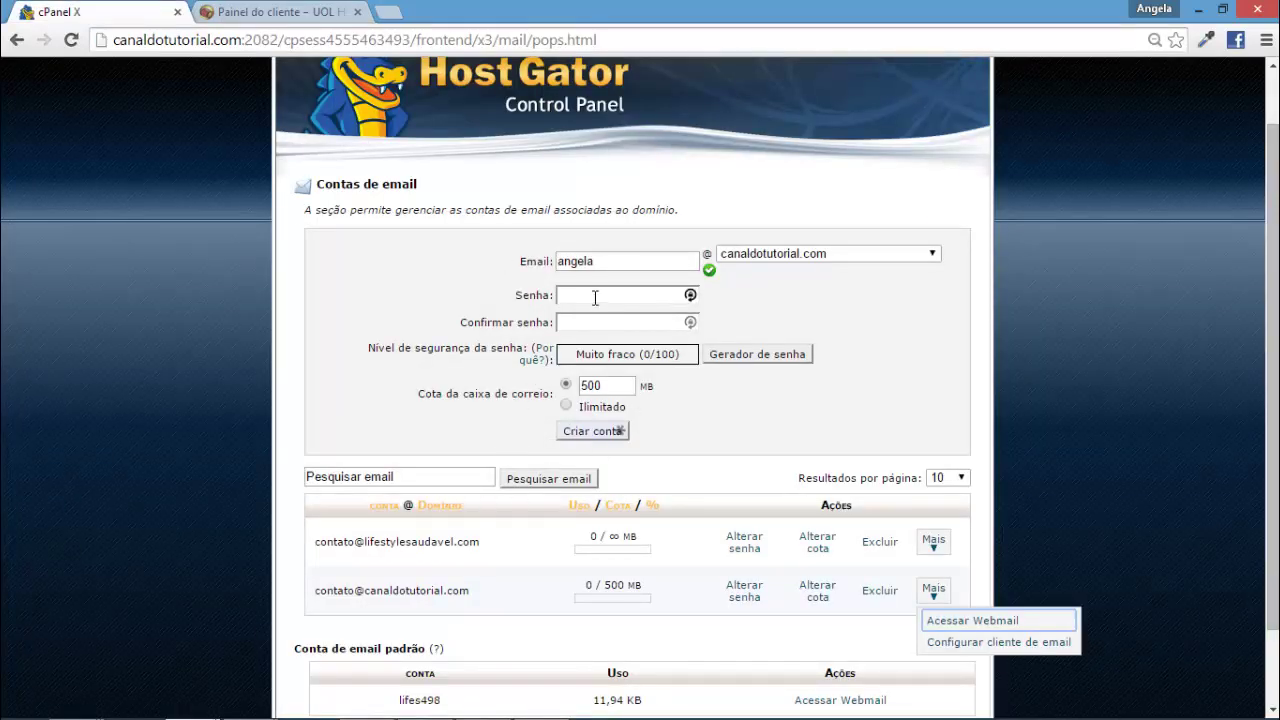
{"action": "scroll", "coordinate": [610, 318], "scroll_direction": "up", "scroll_amount": 1}
{"action": "left_click", "coordinate": [275, 12]}
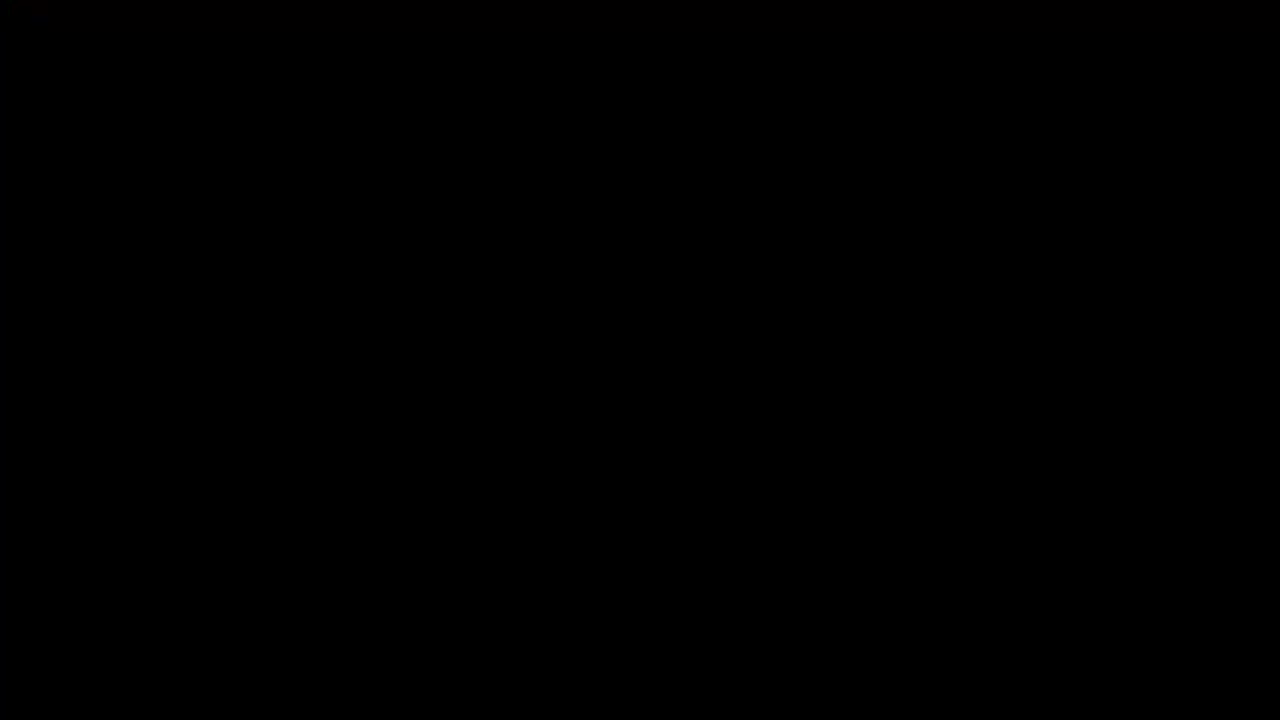